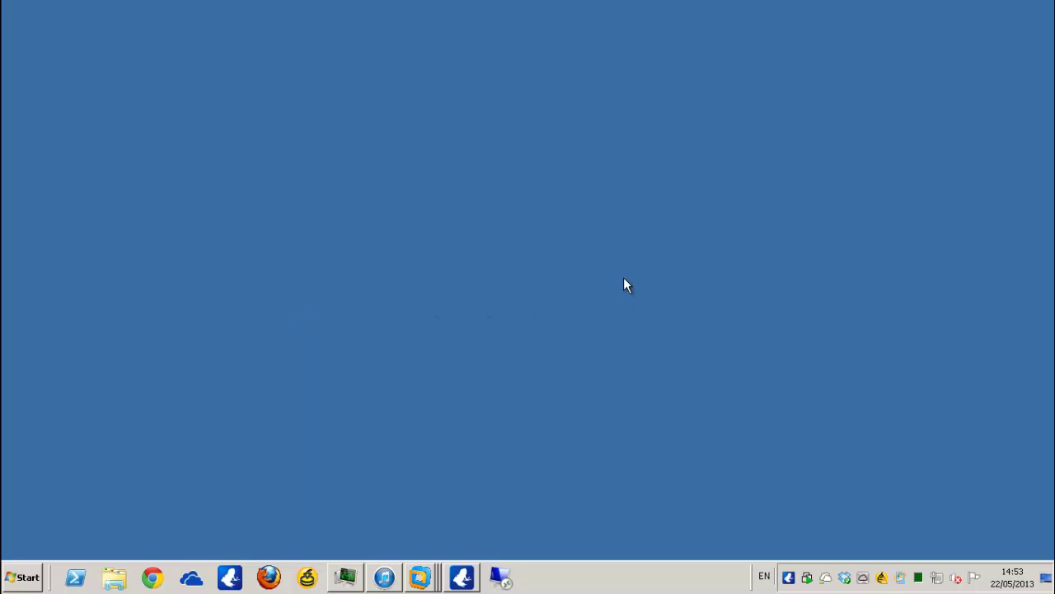
# - Connect to client1 over Remote Desktop, signing in with the local Administrator password
pyautogui.click(501, 581)
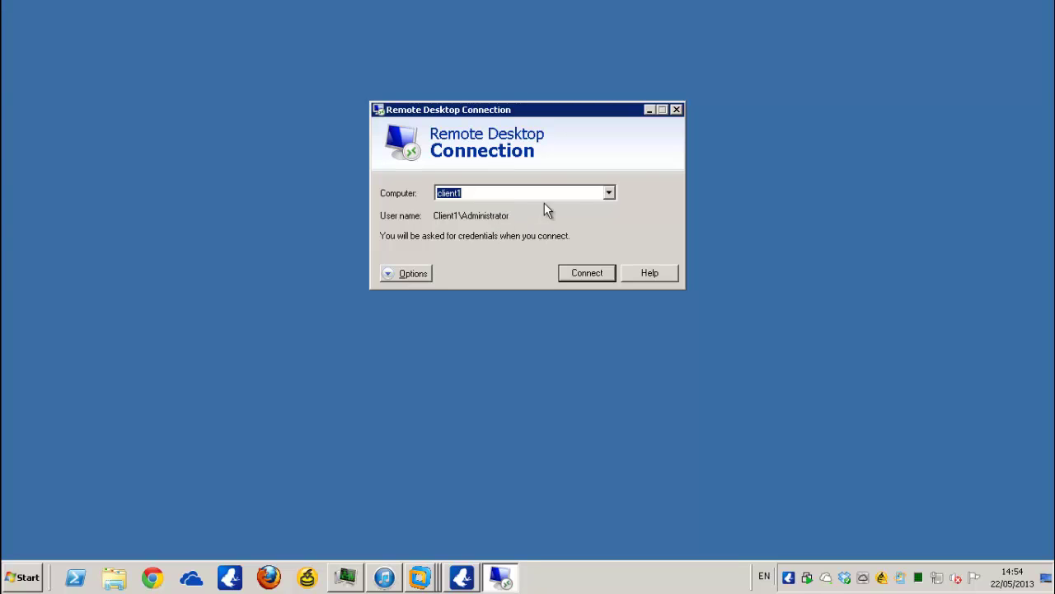
pyautogui.click(589, 275)
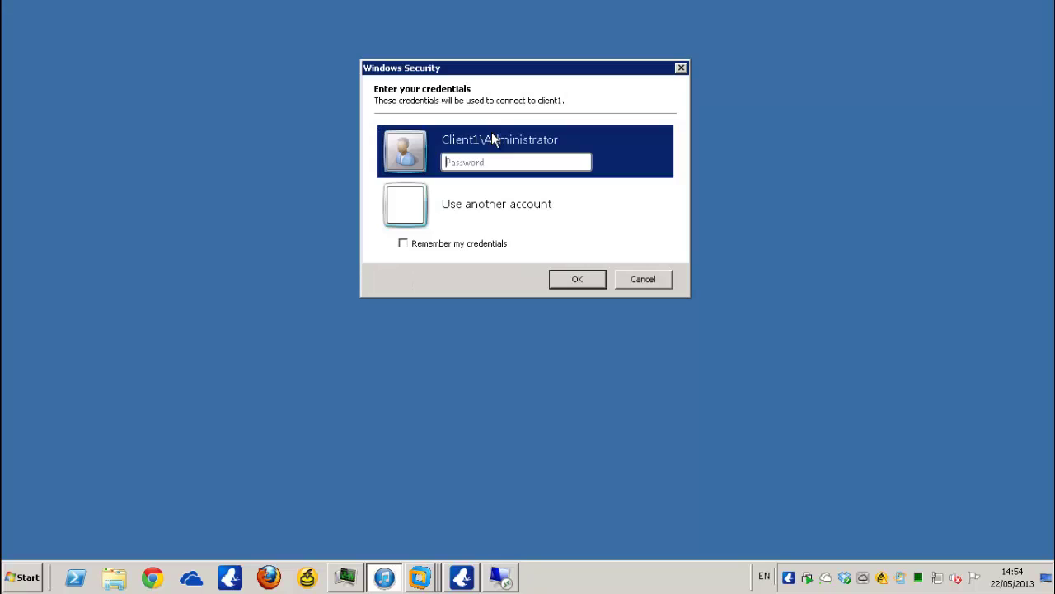
pyautogui.write('••••')
pyautogui.press('Return')
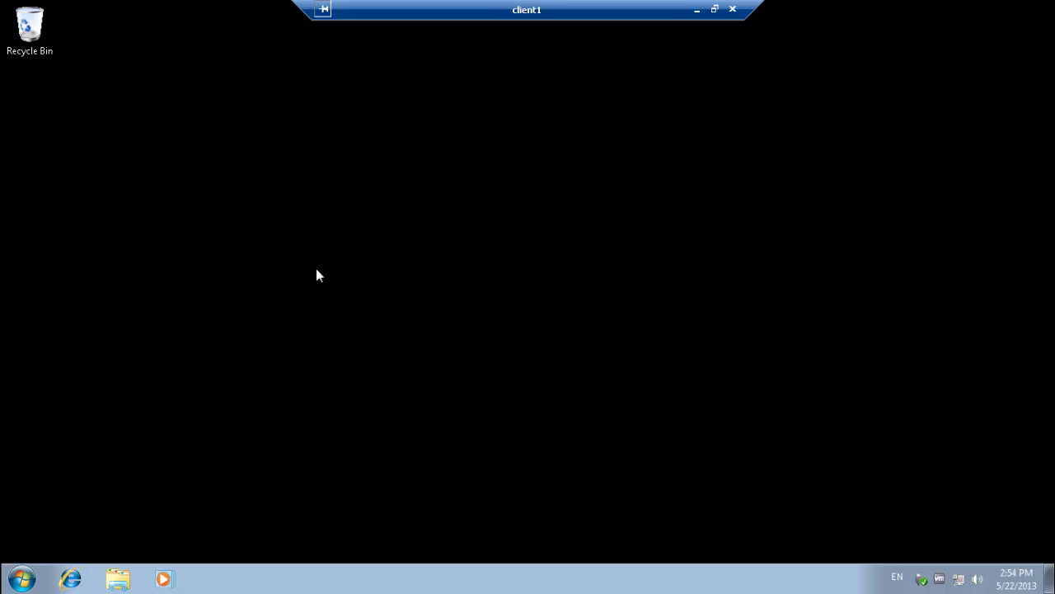
# - Complete Internet Explorer's first-run setup with Suggested Sites turned on and express settings
pyautogui.click(76, 582)
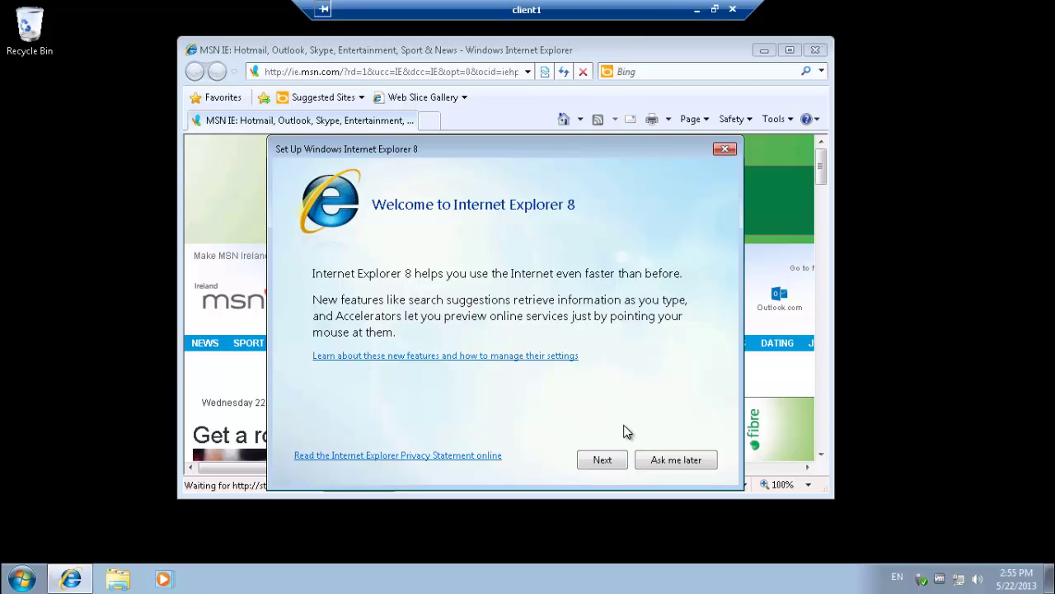
pyautogui.click(617, 459)
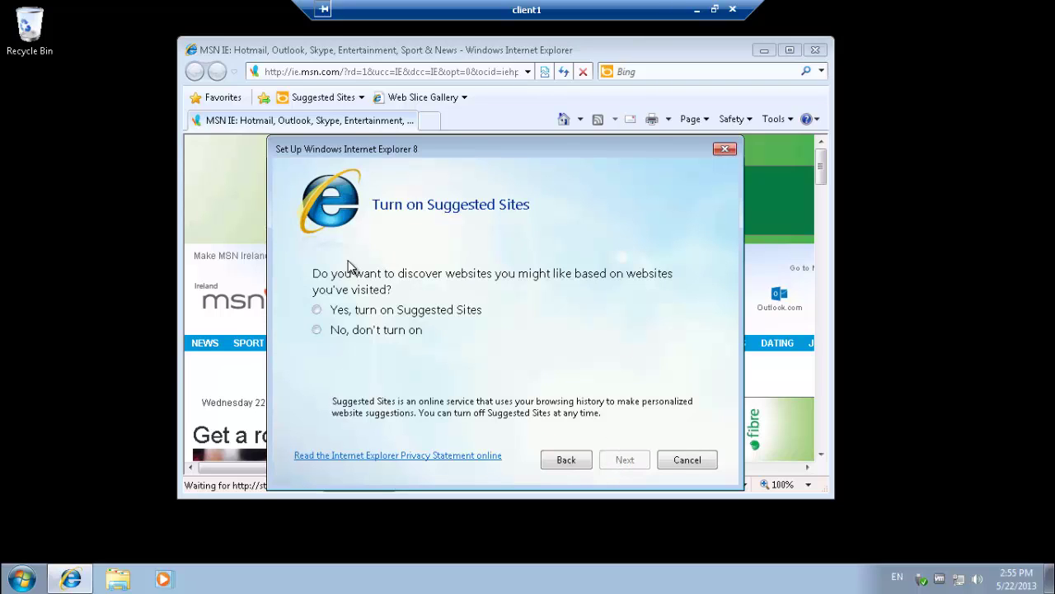
pyautogui.click(375, 317)
pyautogui.click(621, 453)
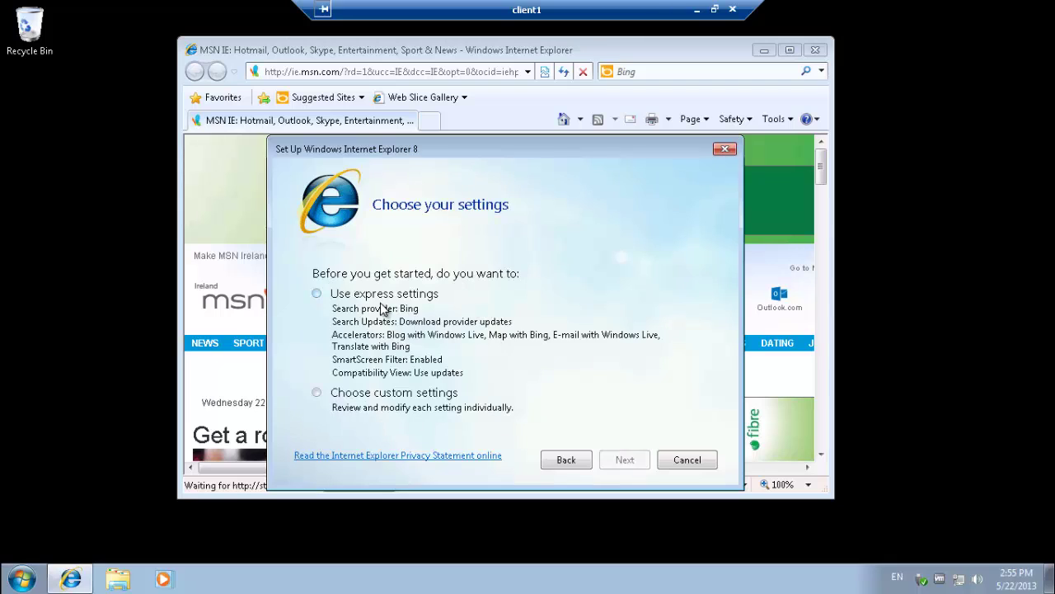
pyautogui.click(386, 309)
pyautogui.click(632, 460)
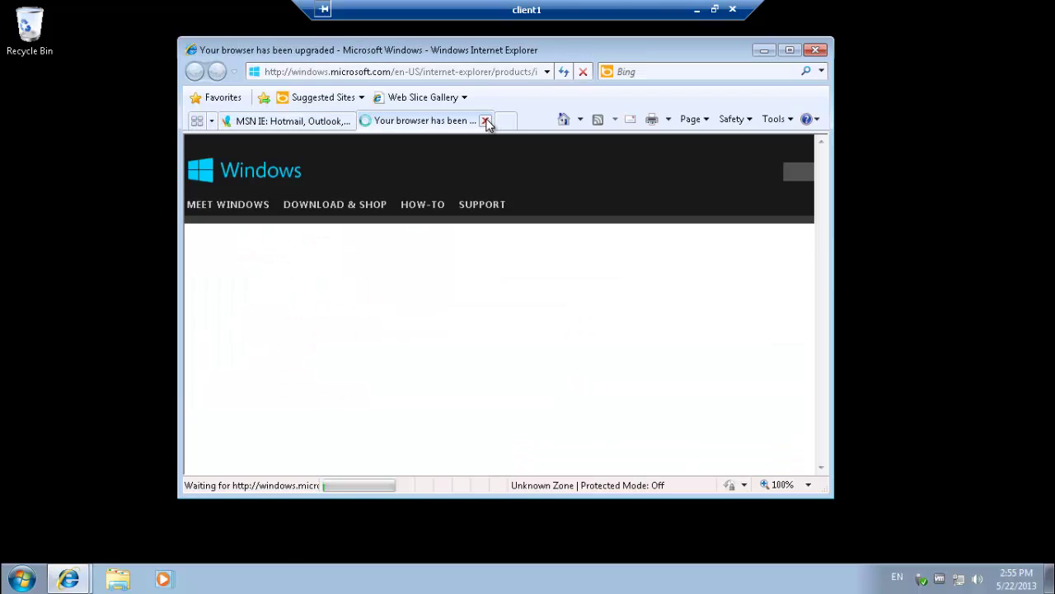
pyautogui.click(486, 120)
pyautogui.click(437, 69)
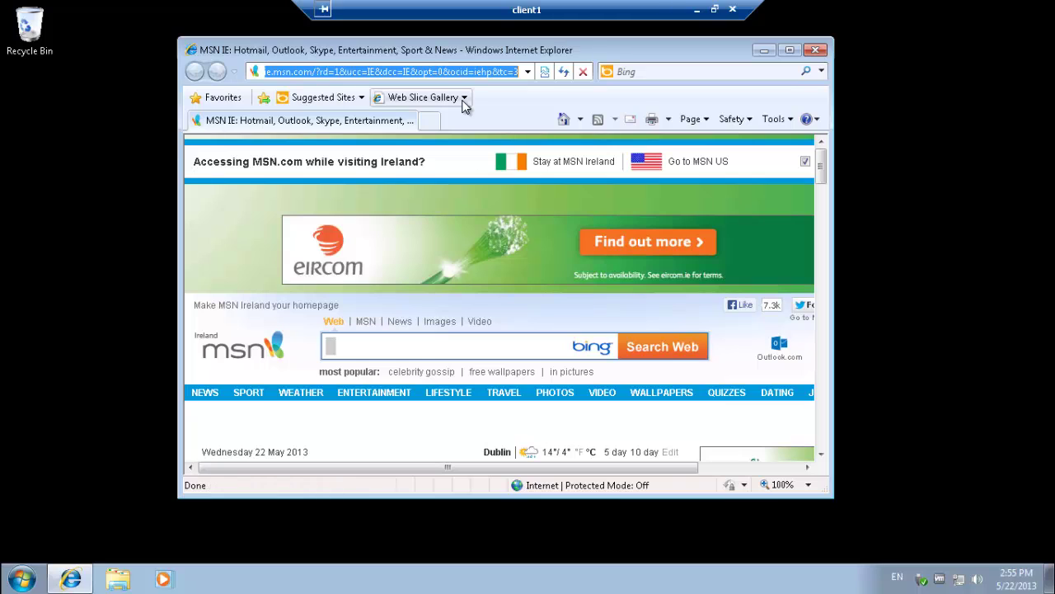
pyautogui.press('BackSpace')
pyautogui.press('BackSpace')
pyautogui.press('BackSpace')
pyautogui.press('BackSpace')
pyautogui.press('BackSpace')
pyautogui.press('BackSpace')
pyautogui.press('BackSpace')
pyautogui.press('BackSpace')
pyautogui.press('BackSpace')
pyautogui.press('BackSpace')
pyautogui.press('BackSpace')
pyautogui.press('BackSpace')
pyautogui.press('BackSpace')
pyautogui.press('BackSpace')
pyautogui.press('BackSpace')
pyautogui.press('BackSpace')
pyautogui.press('BackSpace')
pyautogui.press('BackSpace')
pyautogui.press('BackSpace')
pyautogui.press('BackSpace')
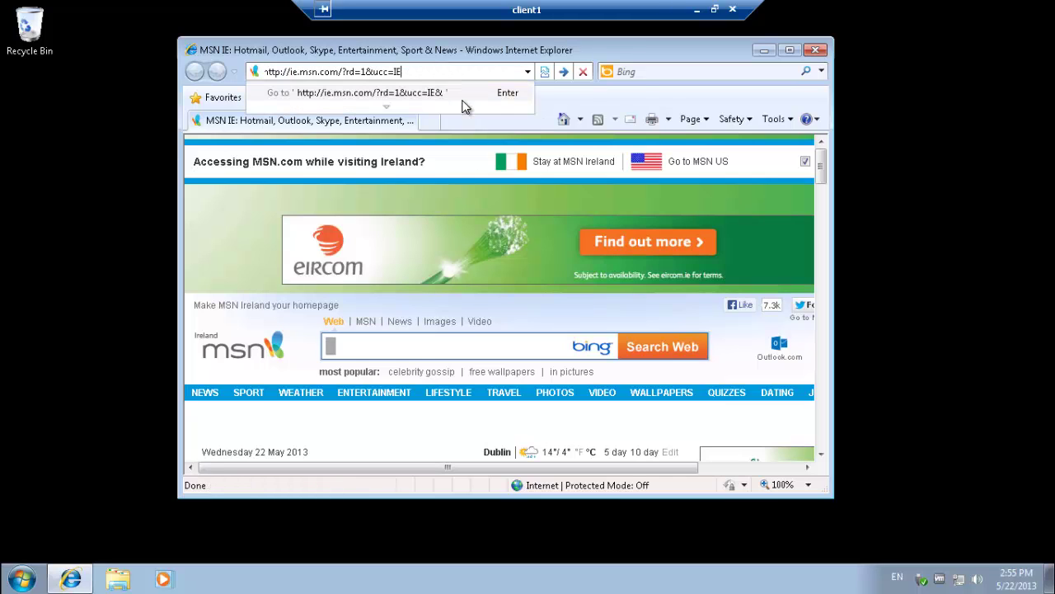
pyautogui.press('BackSpace')
pyautogui.press('BackSpace')
pyautogui.press('BackSpace')
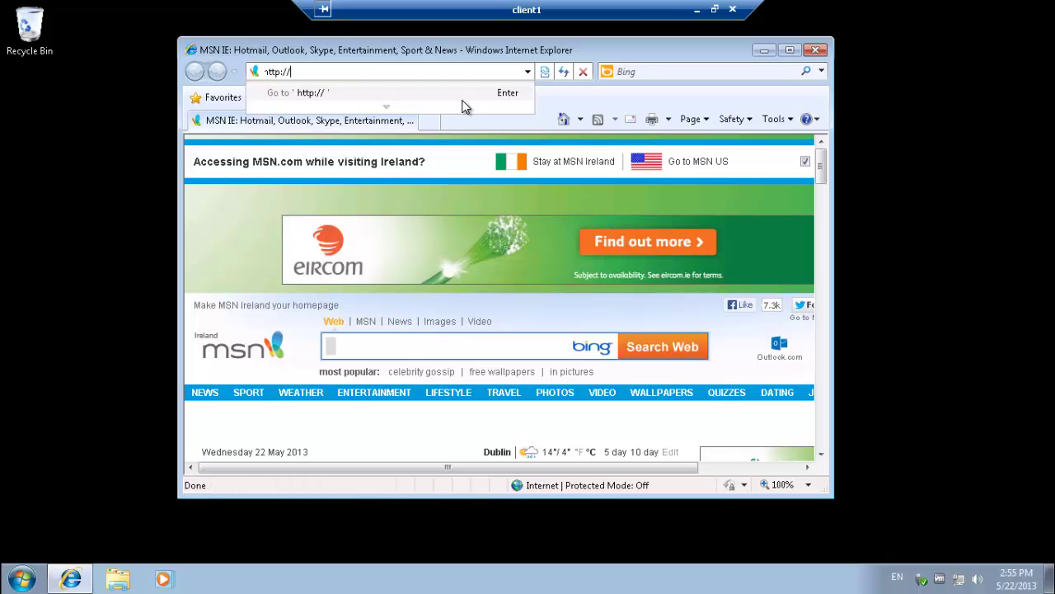
pyautogui.write('connect')
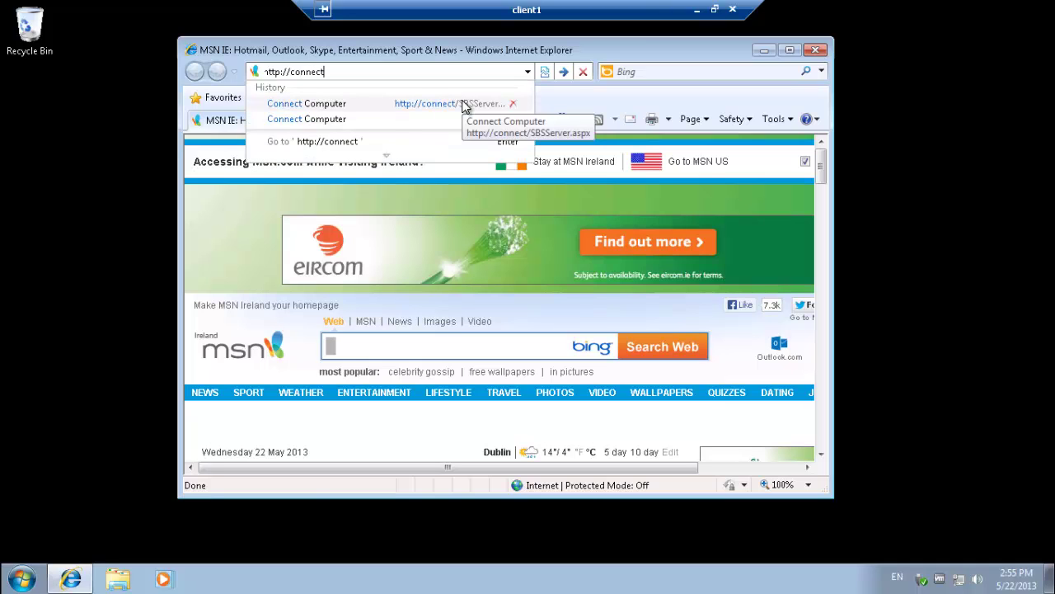
pyautogui.click(465, 105)
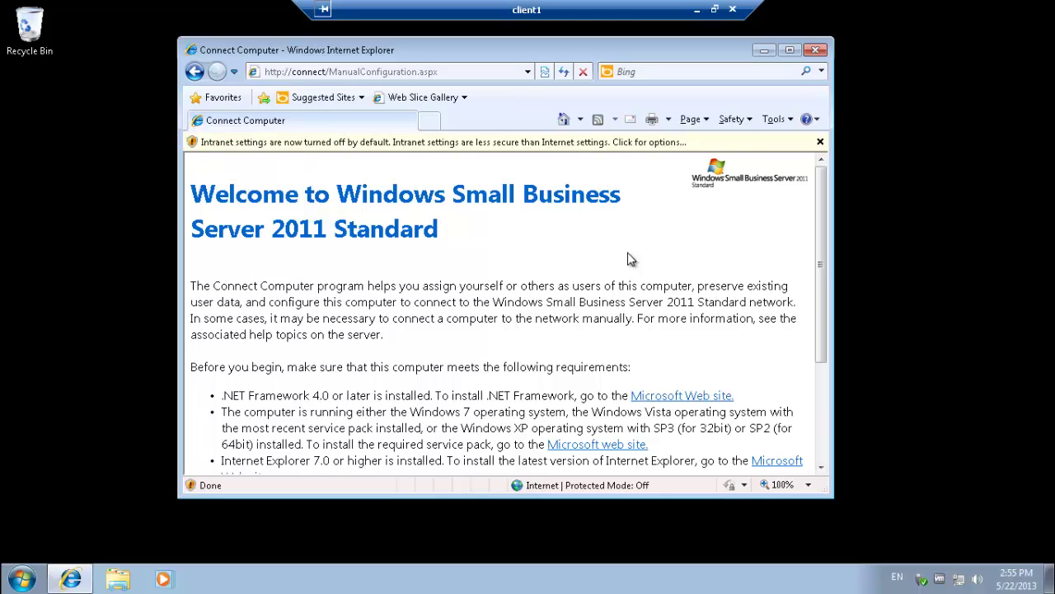
# - Enable Intranet Settings from the information bar and confirm the change with Yes
pyautogui.click(508, 147)
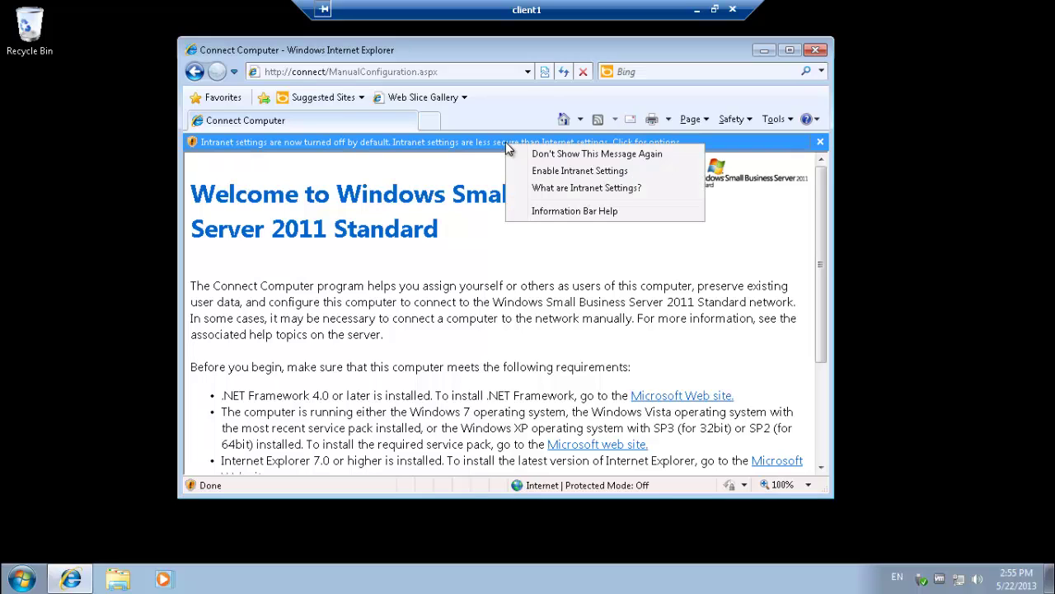
pyautogui.click(579, 172)
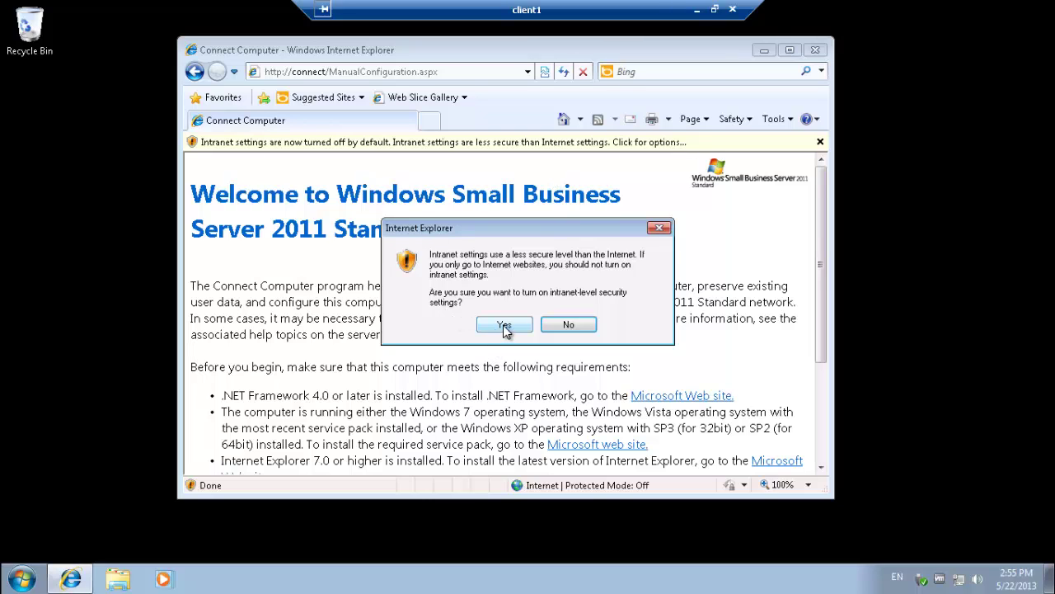
pyautogui.click(505, 324)
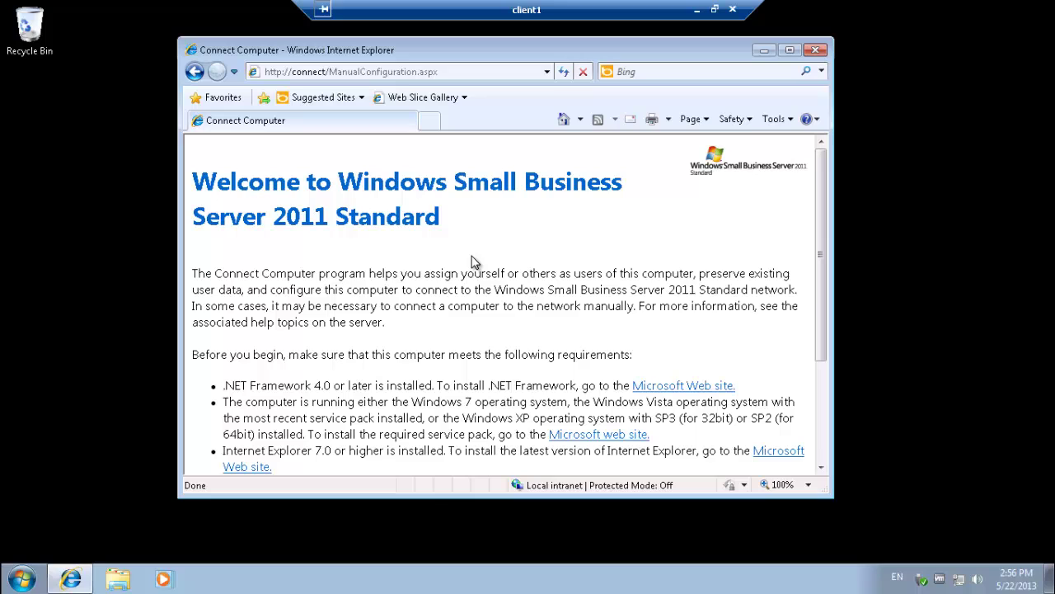
# - Download the .NET Framework 4 web installer, declining extra software and allowing the blocked file
pyautogui.click(685, 389)
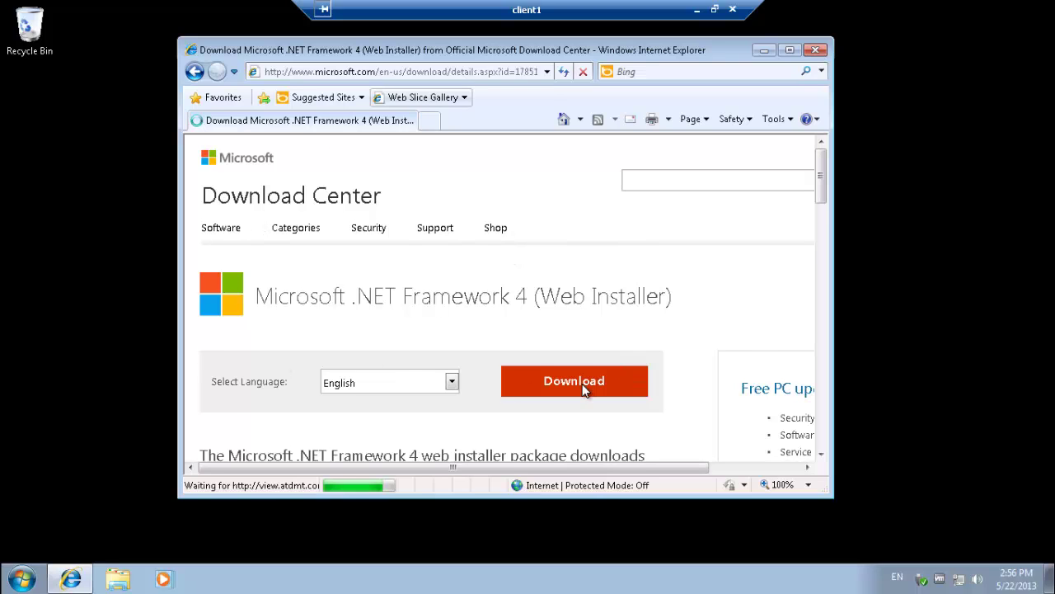
pyautogui.scroll(-1, 583, 390)
pyautogui.click(582, 337)
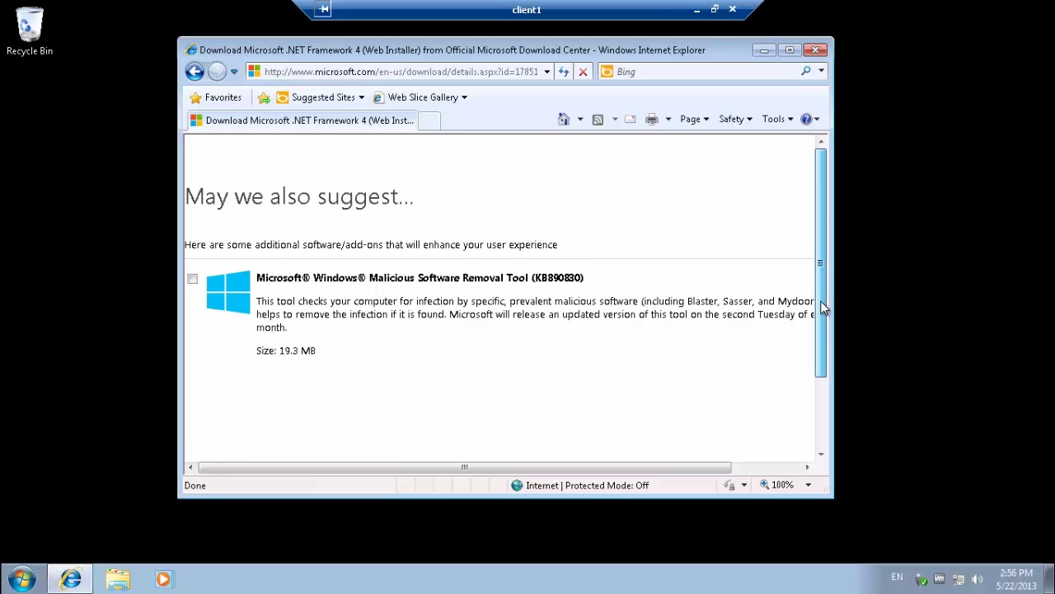
pyautogui.scroll(-3, 822, 306)
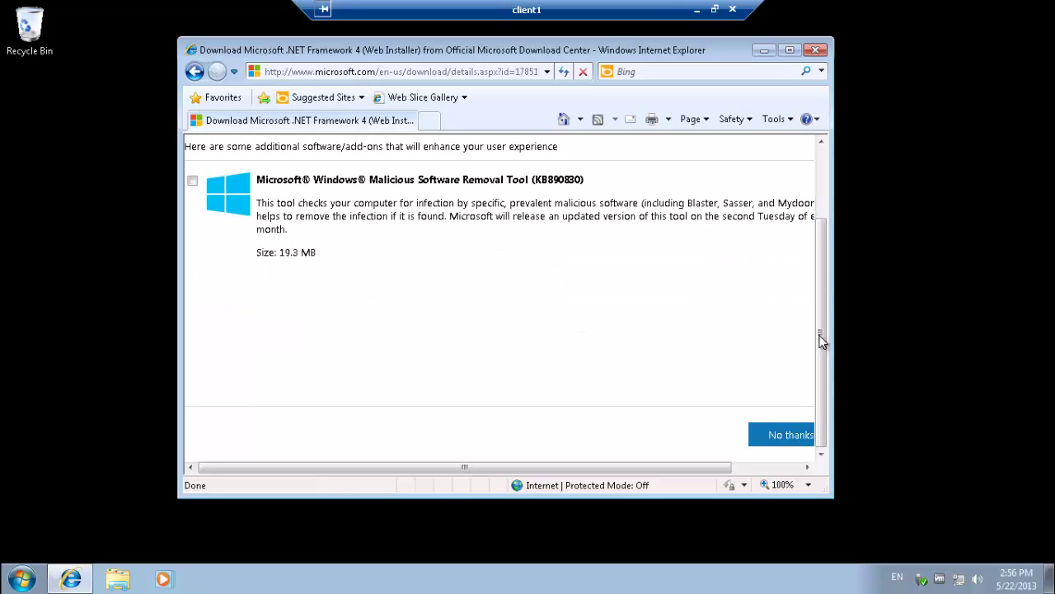
pyautogui.click(788, 436)
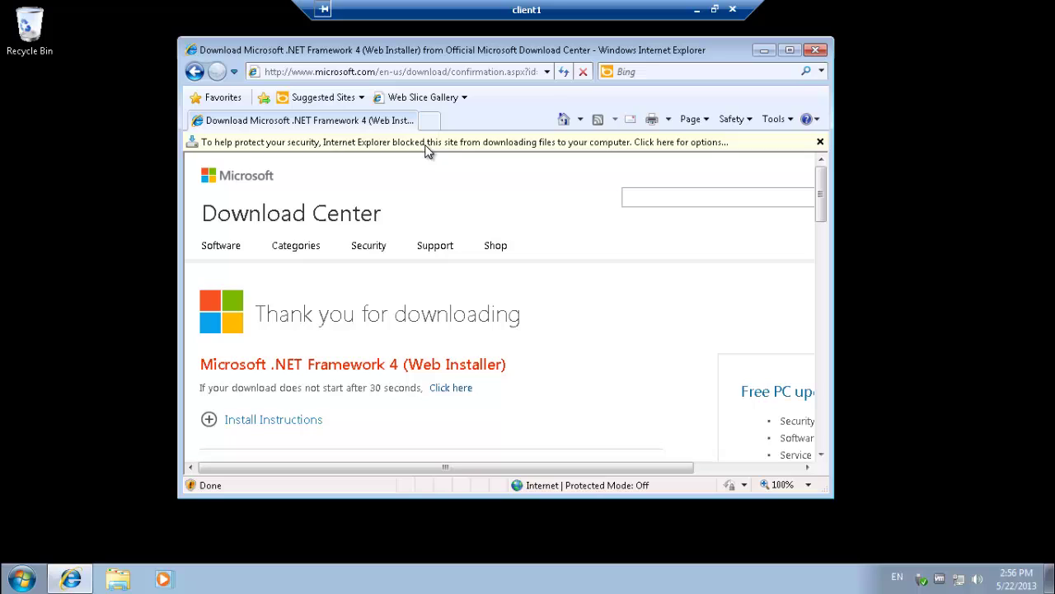
pyautogui.click(467, 146)
pyautogui.click(516, 162)
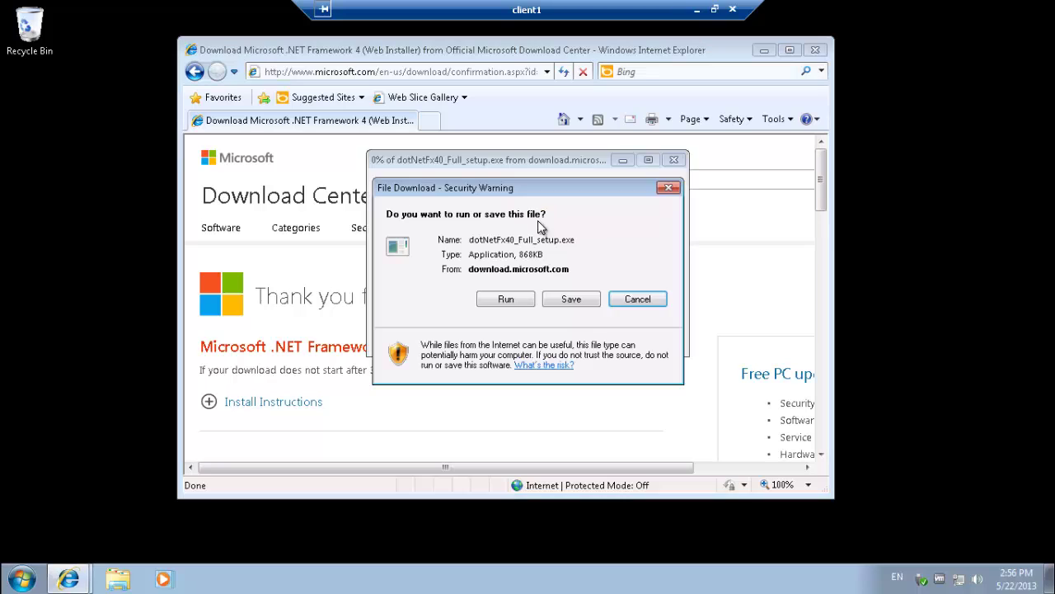
# - Run dotNetFx40_Full_setup.exe and approve the security prompt to install .NET Framework 4
pyautogui.click(495, 299)
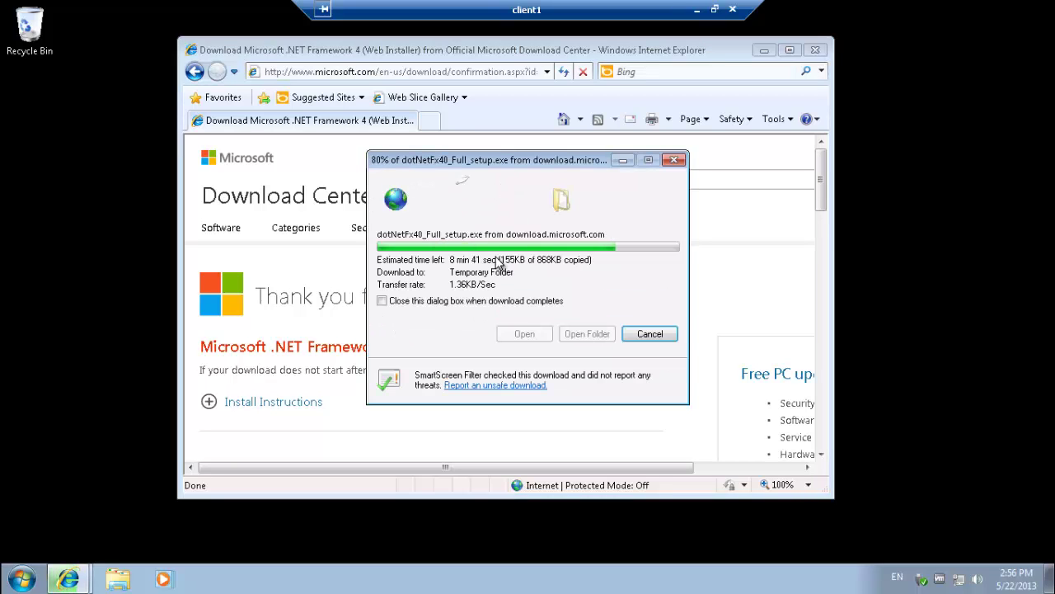
pyautogui.click(583, 252)
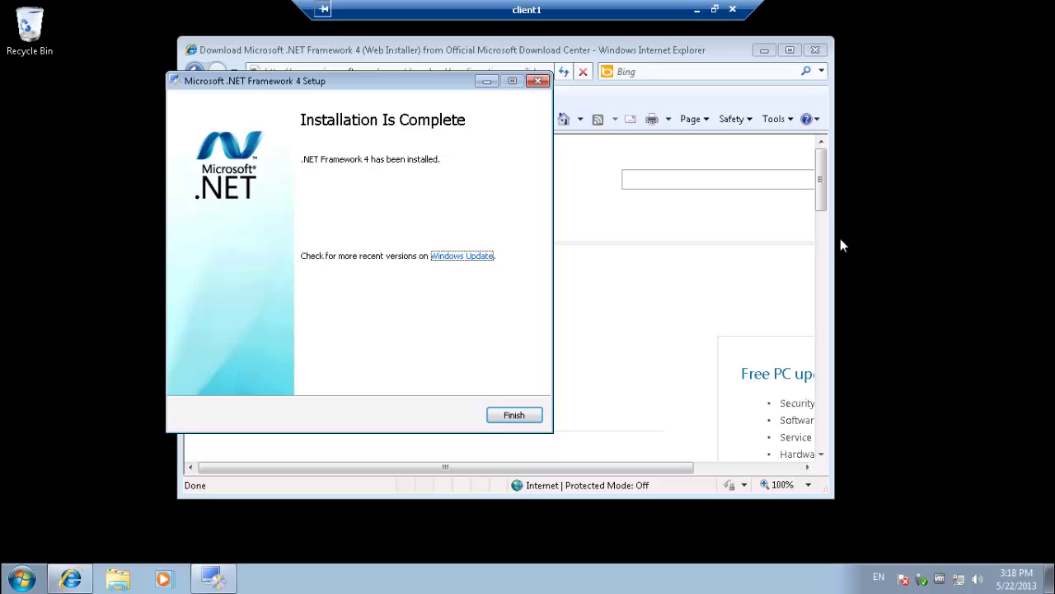
# - Close the finished .NET setup and restart Internet Explorer
pyautogui.click(514, 415)
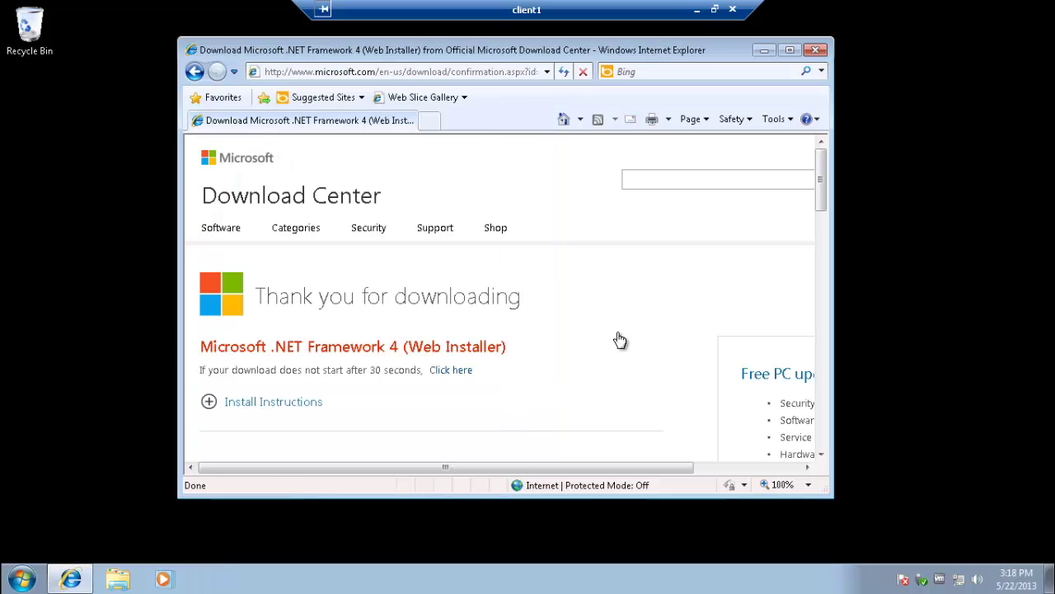
pyautogui.click(810, 51)
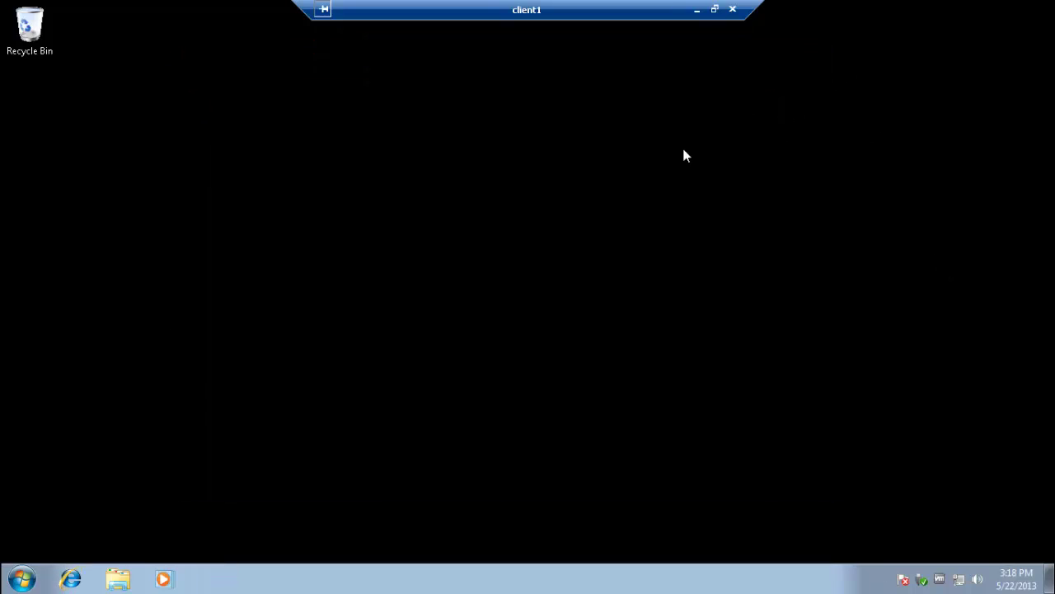
pyautogui.click(66, 582)
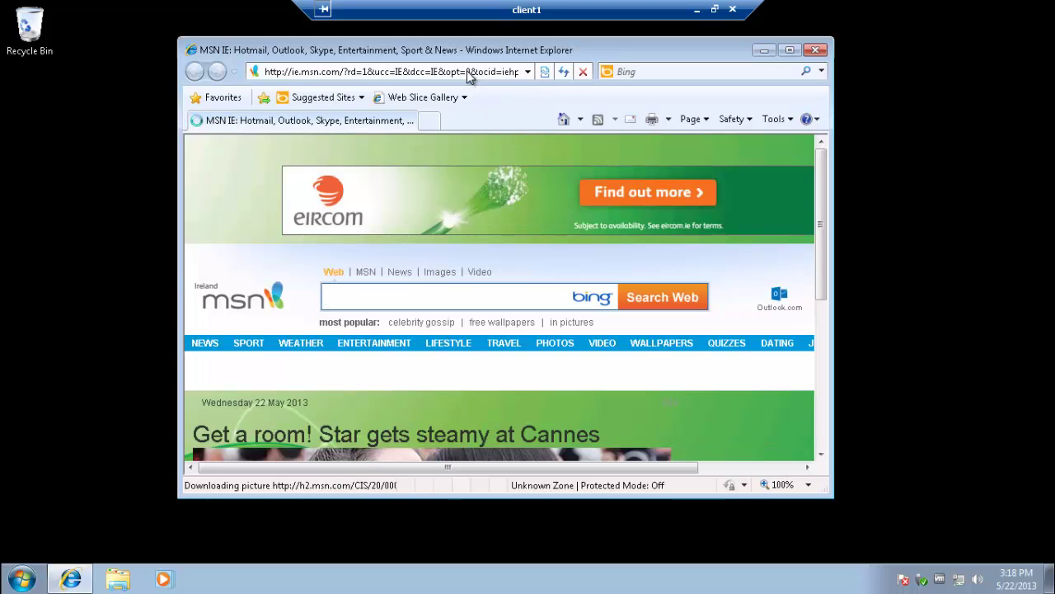
pyautogui.click(467, 72)
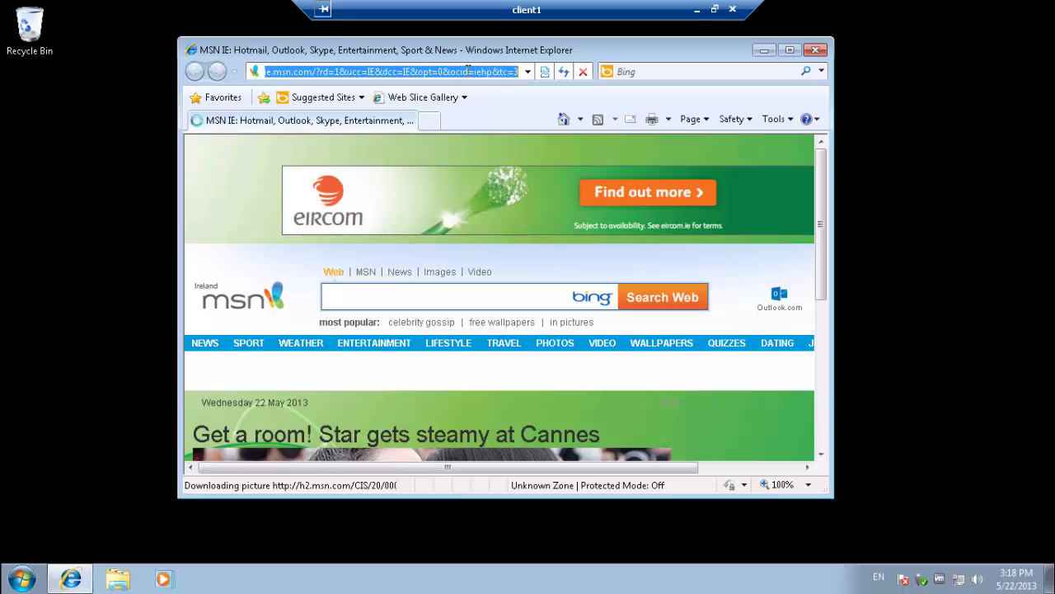
pyautogui.write('htt')
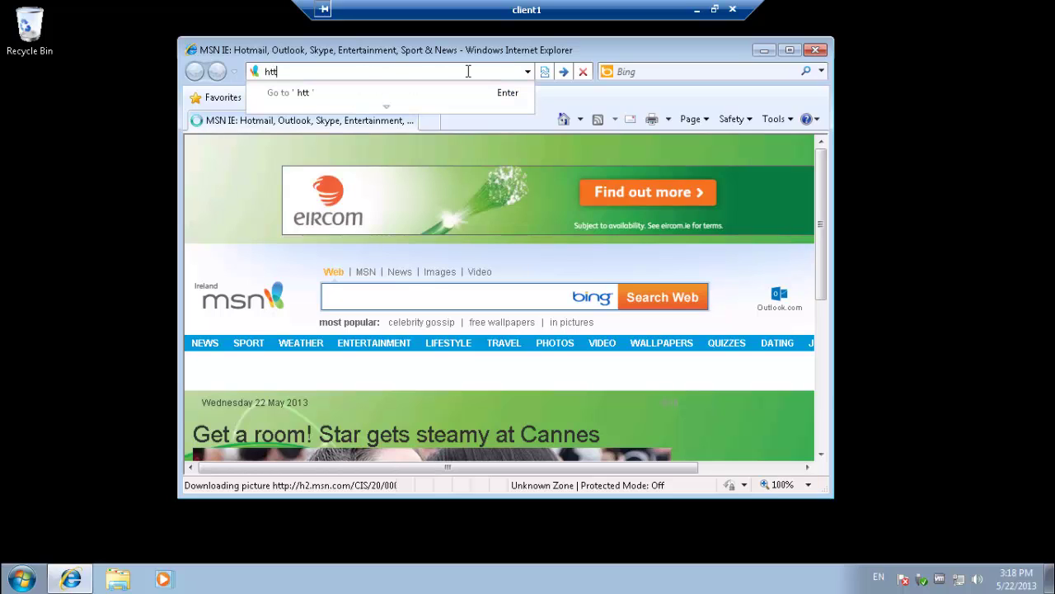
pyautogui.write('p:/')
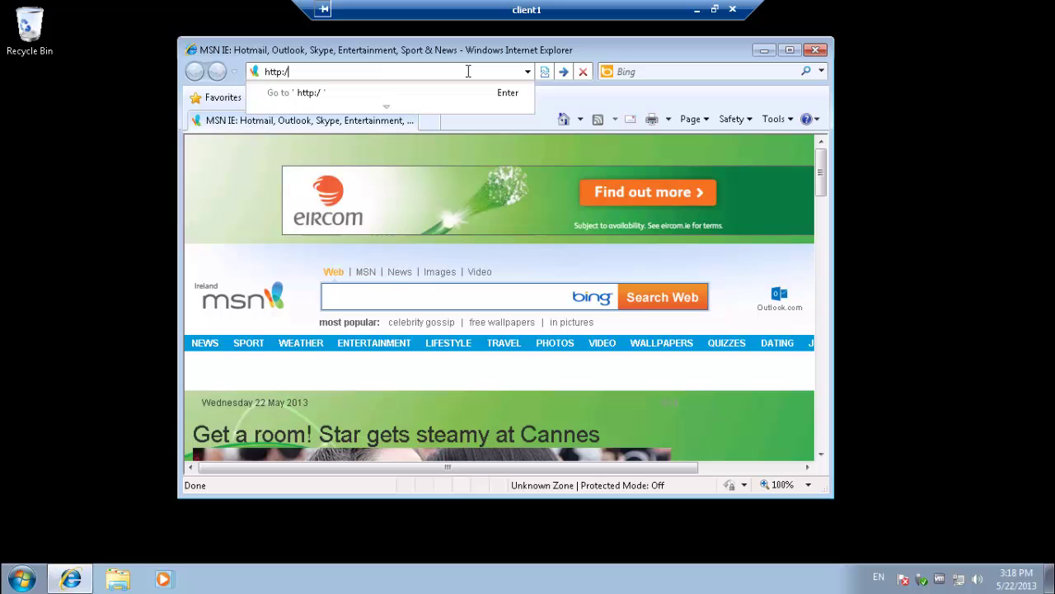
pyautogui.write('/connecyt')
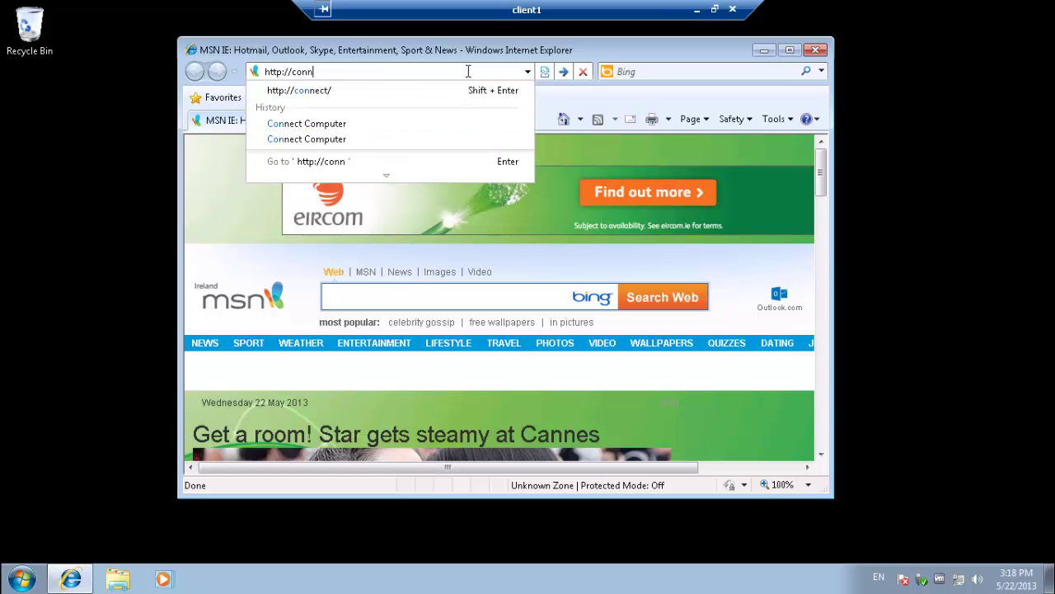
pyautogui.press('BackSpace')
pyautogui.press('BackSpace')
pyautogui.write('t/')
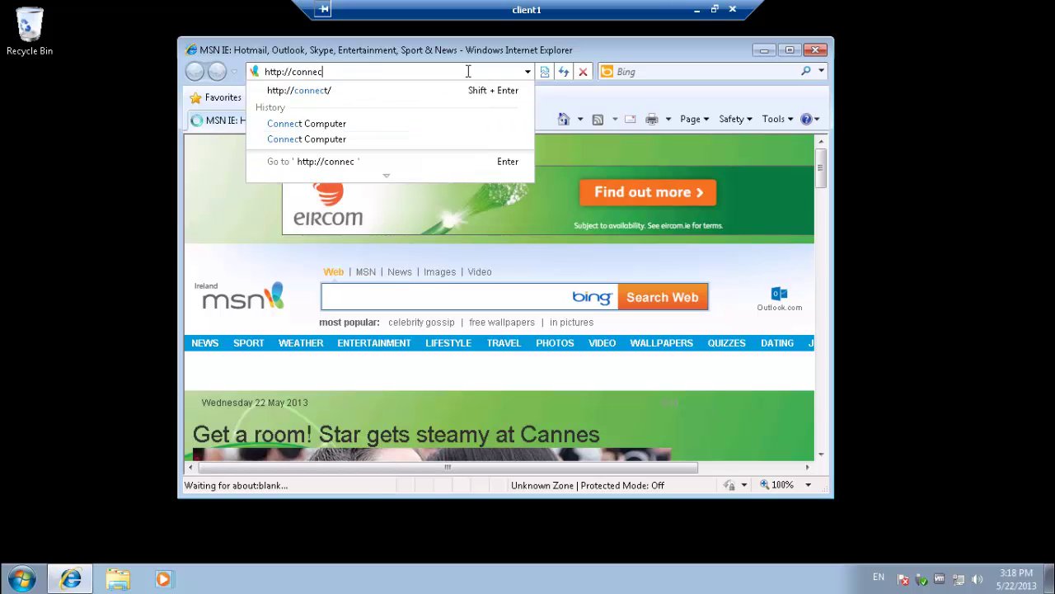
pyautogui.press('Return')
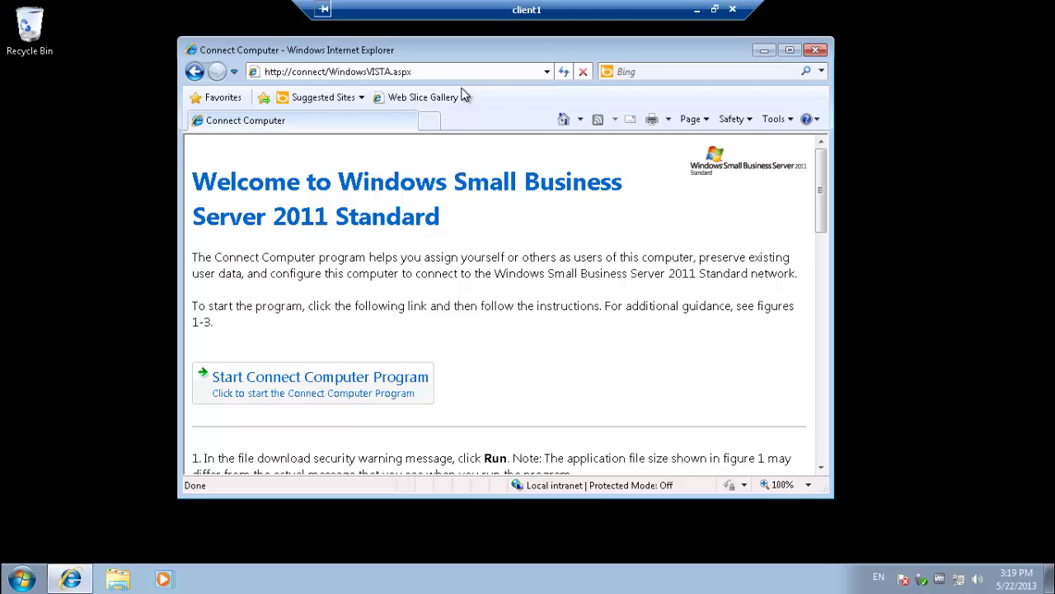
pyautogui.click(790, 50)
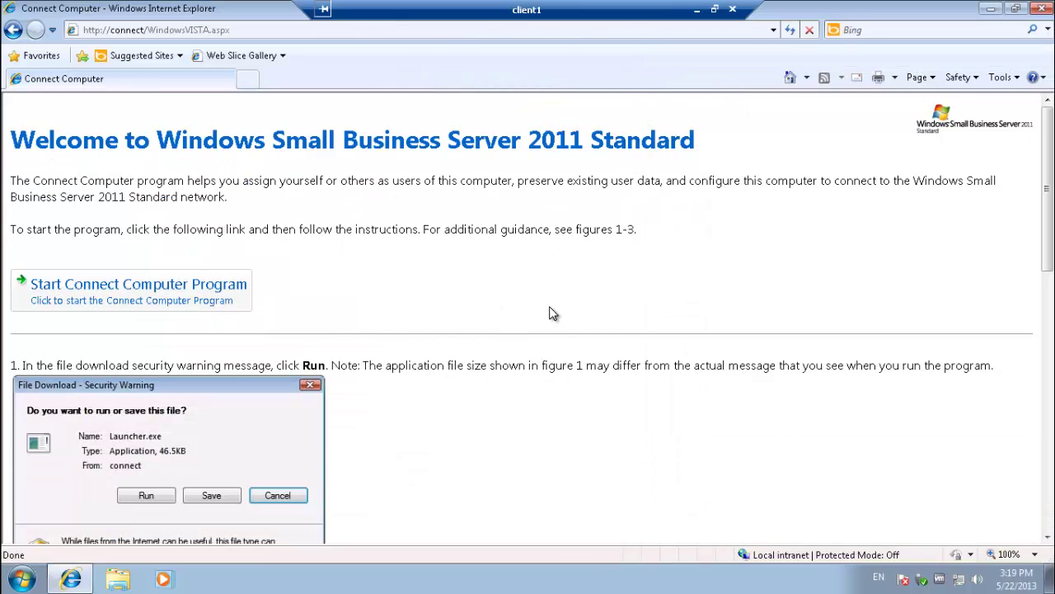
pyautogui.click(199, 299)
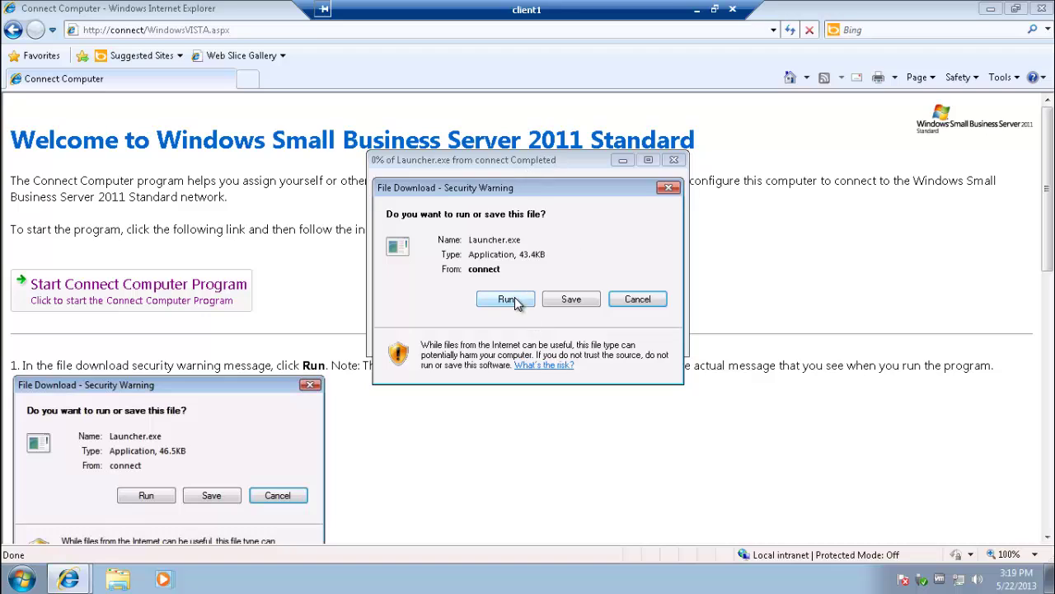
# - Run Launcher.exe and allow it in the Internet Explorer security warning
pyautogui.click(514, 303)
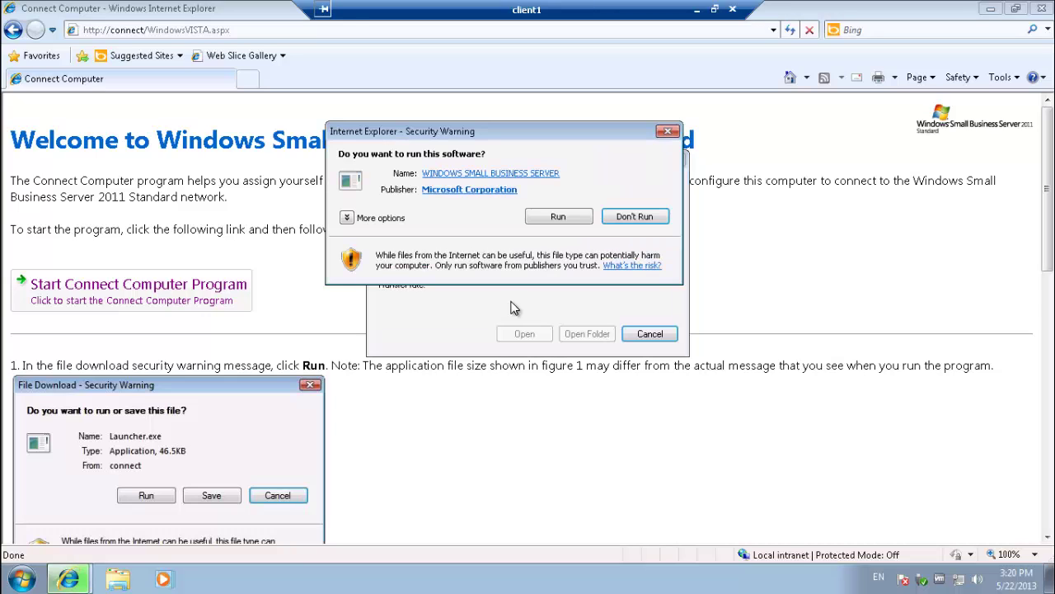
pyautogui.click(558, 218)
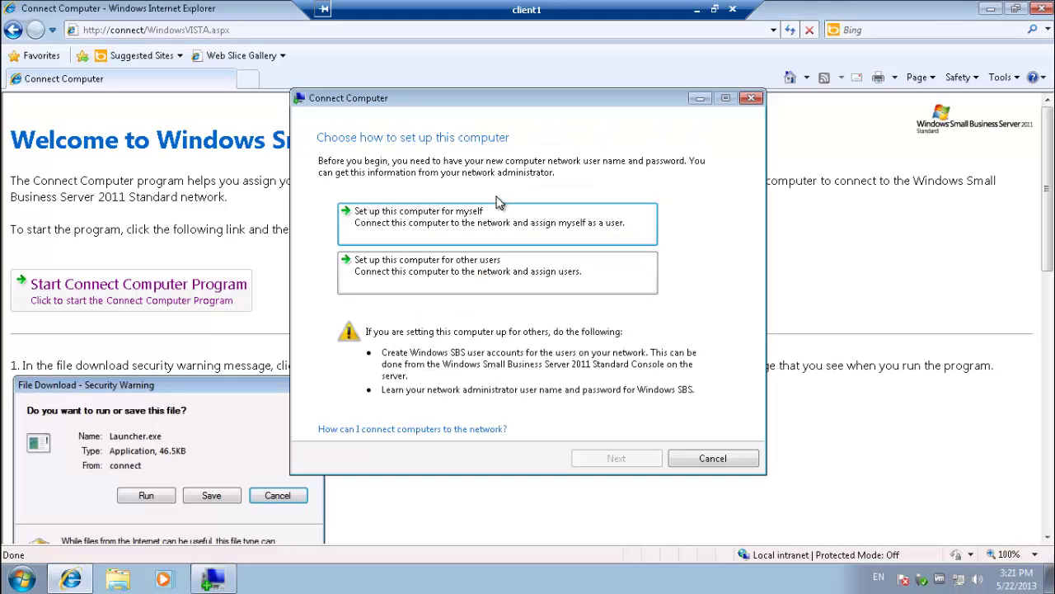
# - Choose 'Set up this computer for other users', pass verification, and enter 'administrator' with its password
pyautogui.click(489, 262)
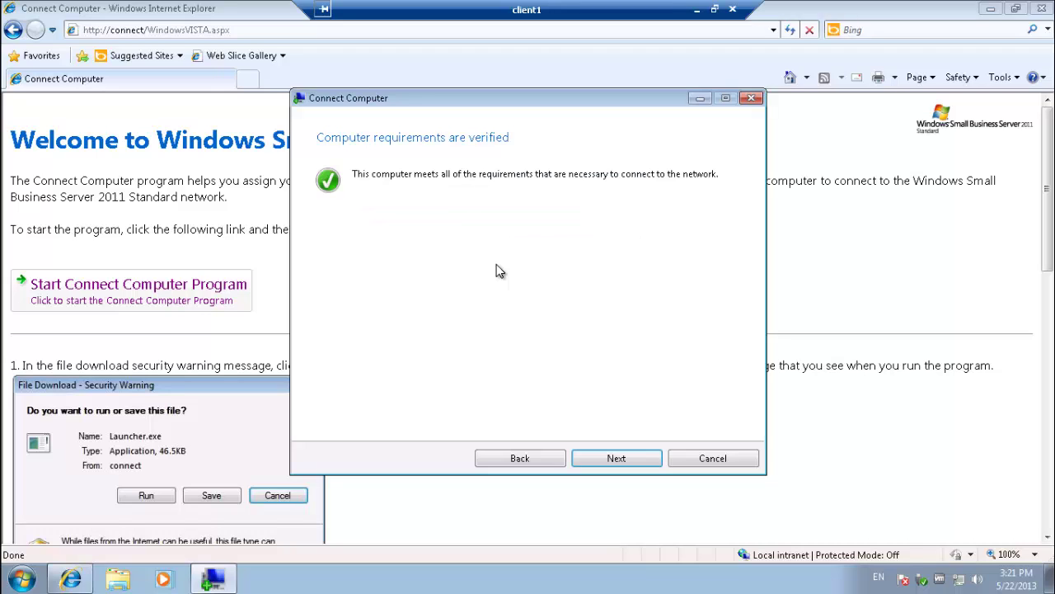
pyautogui.click(615, 456)
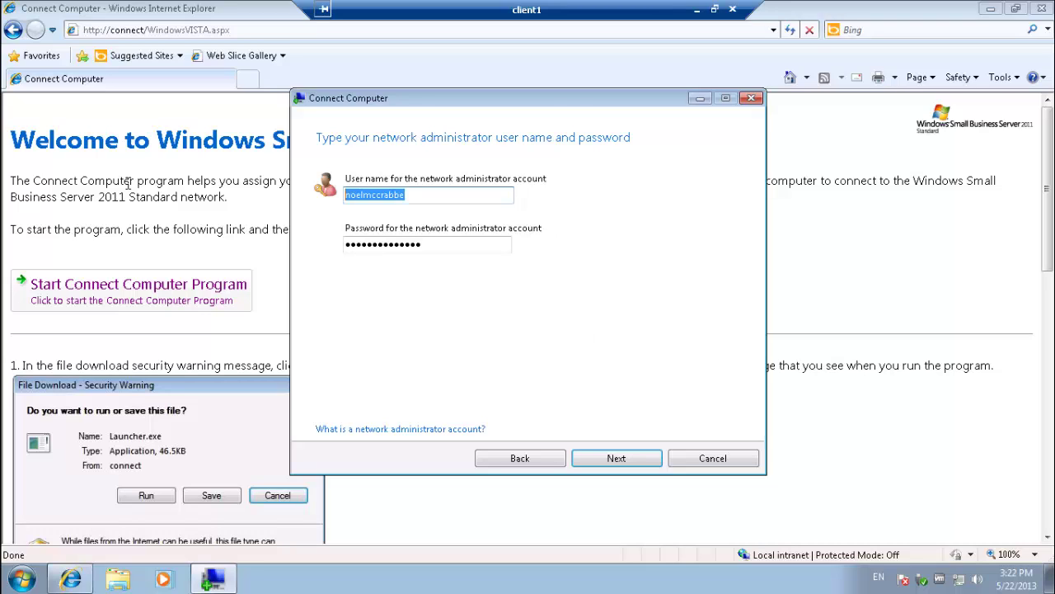
pyautogui.write('admini')
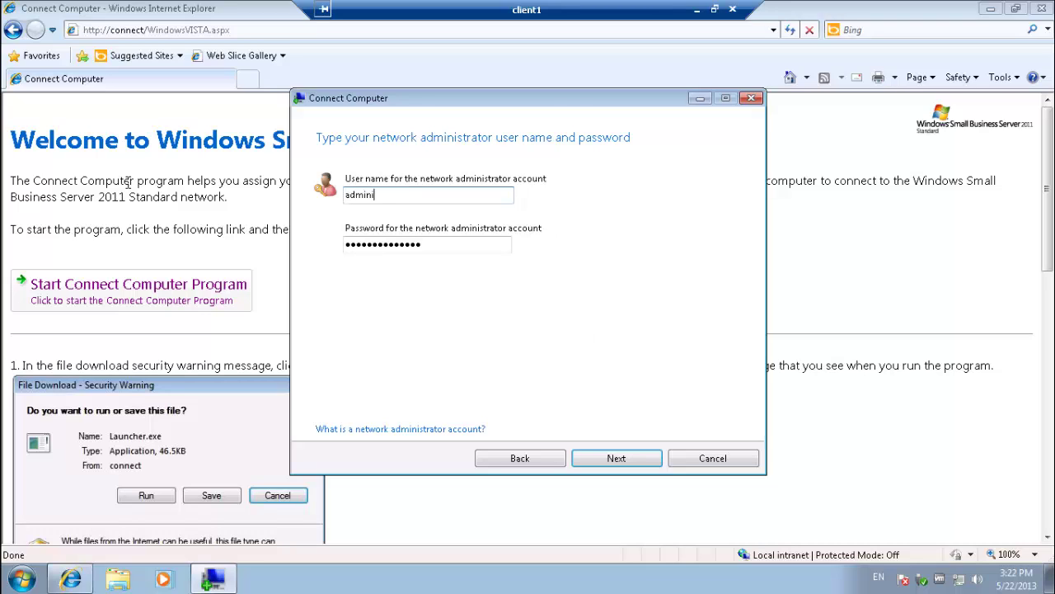
pyautogui.write('strator')
pyautogui.press('Tab')
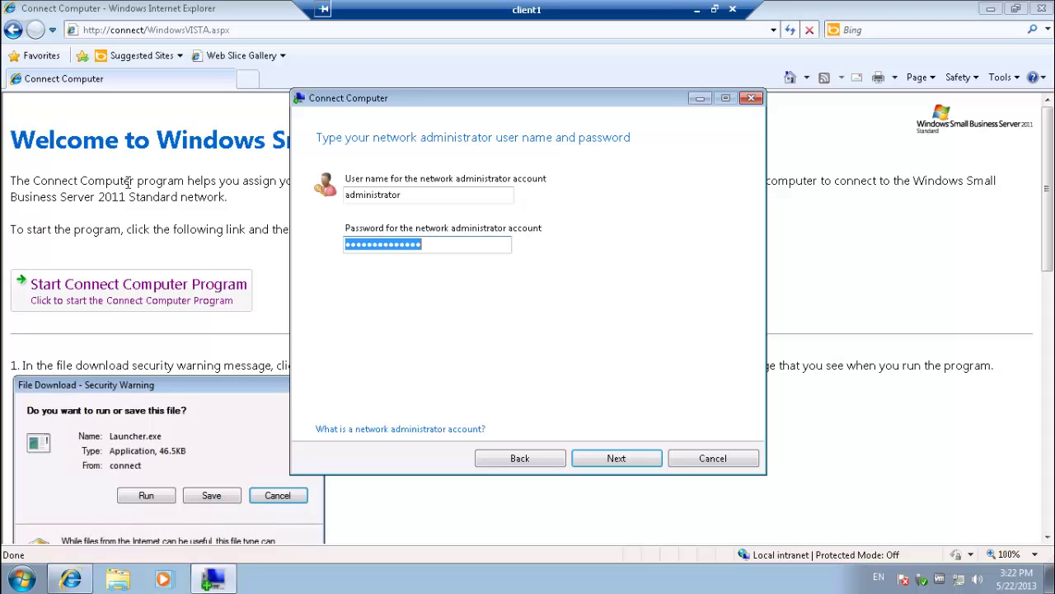
pyautogui.write('********')
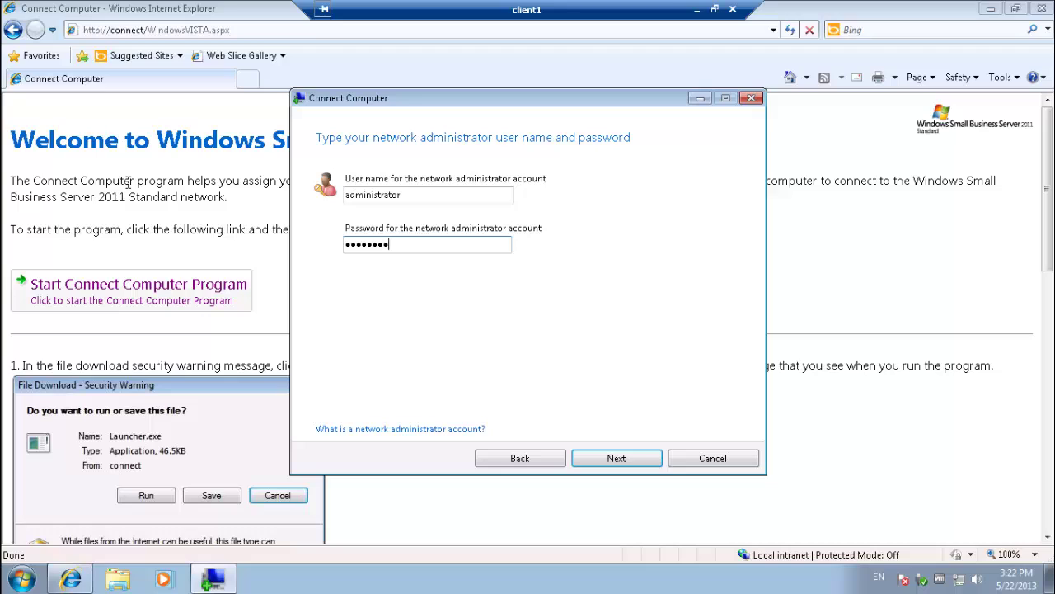
pyautogui.write('******')
# - Keep the name CLIENT1, enter a description naming the PC's owner, and continue
pyautogui.press('Return')
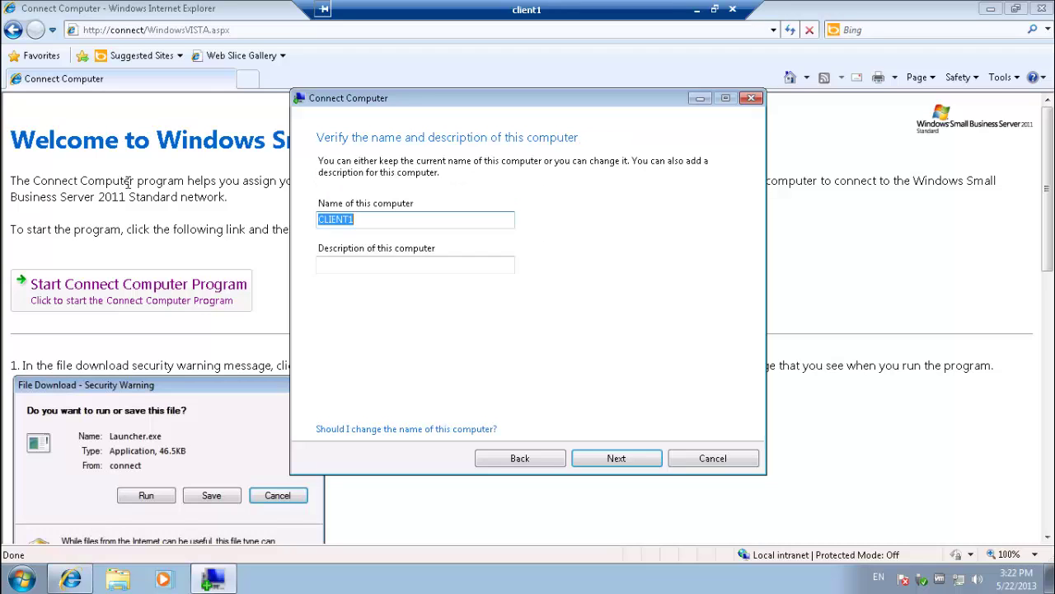
pyautogui.press('Tab')
pyautogui.write('john')
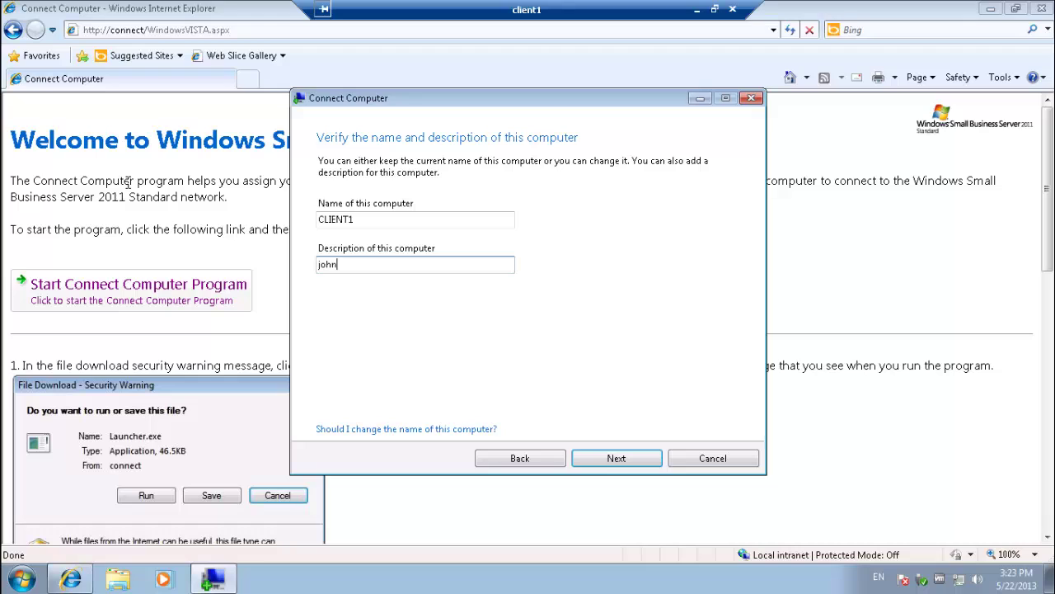
pyautogui.write('s pc')
pyautogui.click(636, 460)
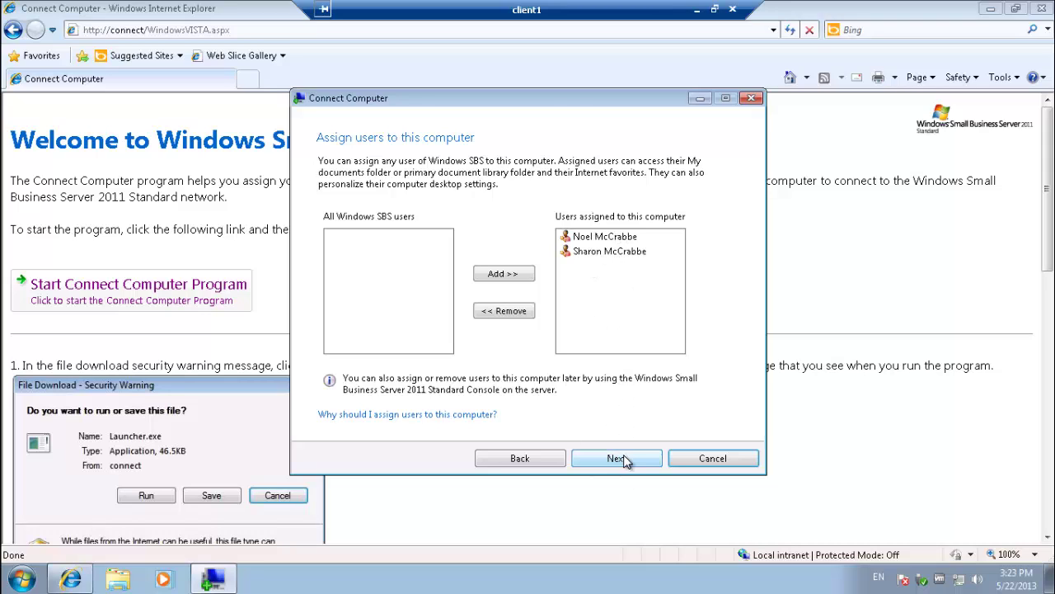
# - Keep both assigned users with old logon name <None> and Local Administrator access
pyautogui.click(624, 460)
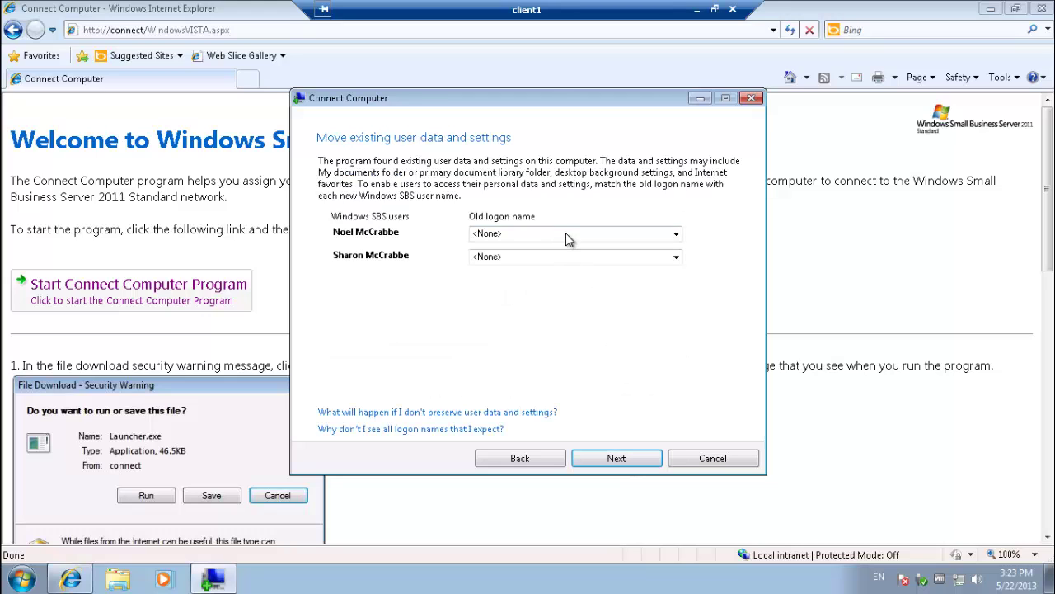
pyautogui.click(566, 234)
pyautogui.click(565, 233)
pyautogui.click(565, 232)
pyautogui.click(565, 232)
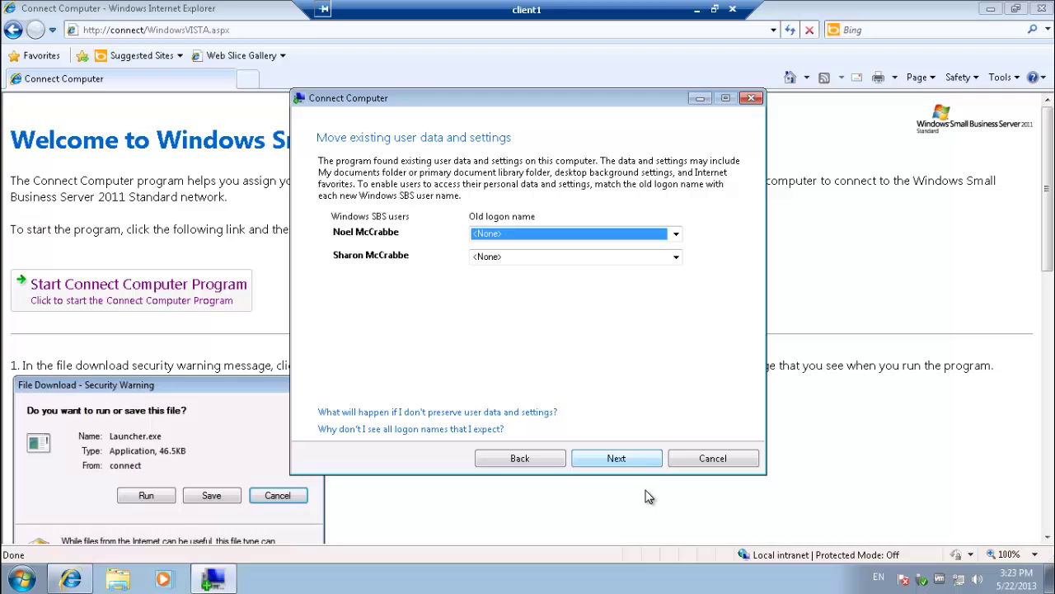
pyautogui.click(637, 459)
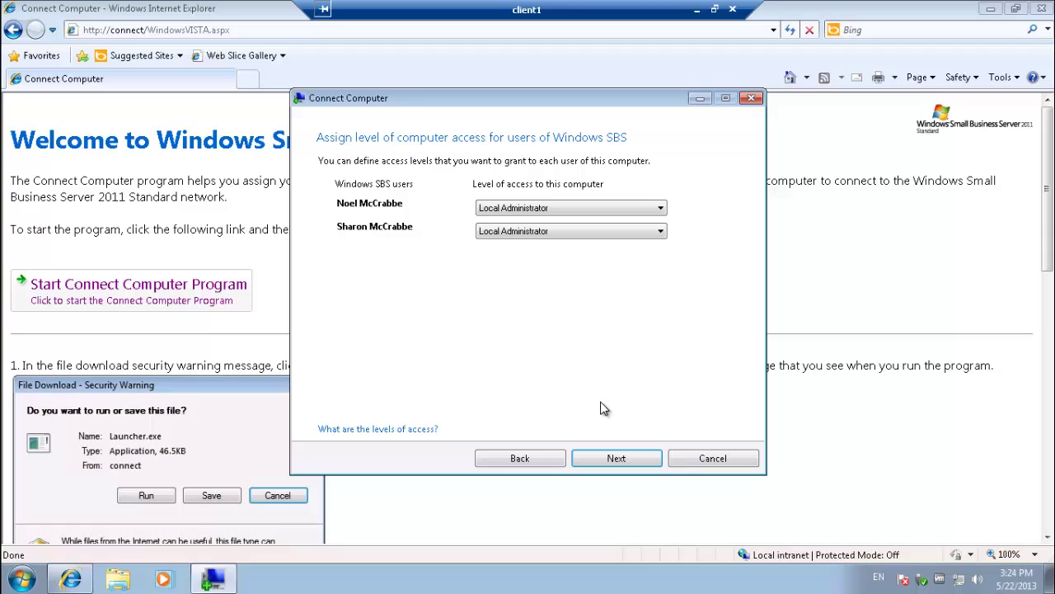
pyautogui.click(614, 458)
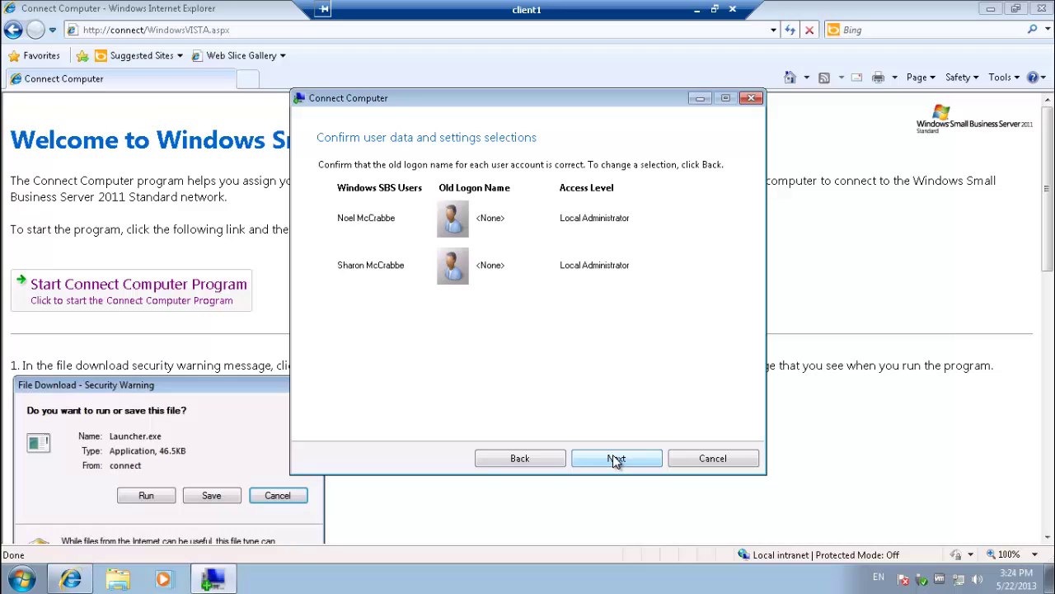
# - Confirm the user data and settings selections and restart the computer to complete the domain join
pyautogui.click(613, 459)
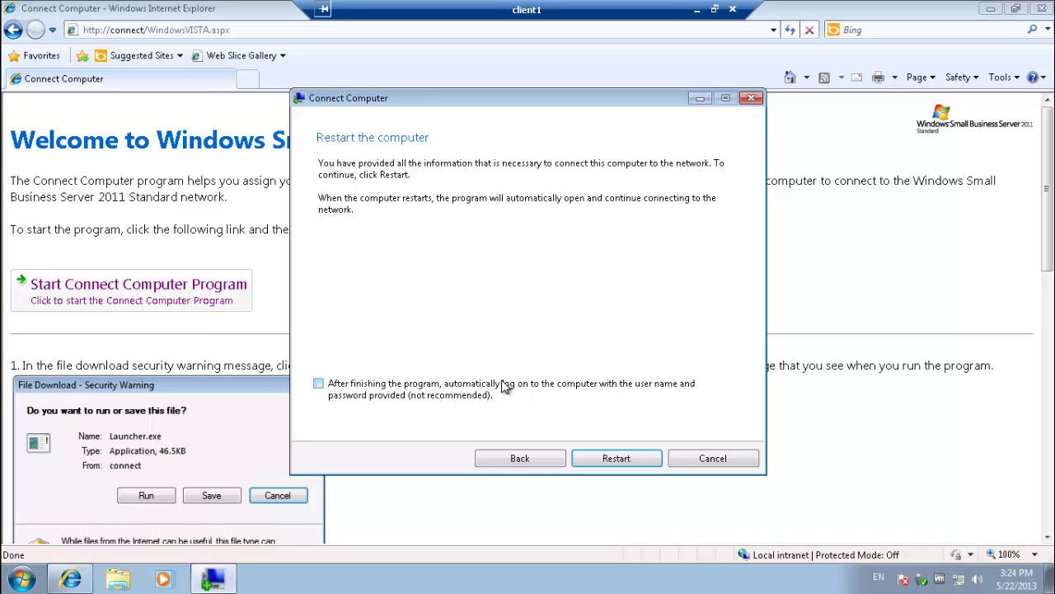
pyautogui.click(642, 459)
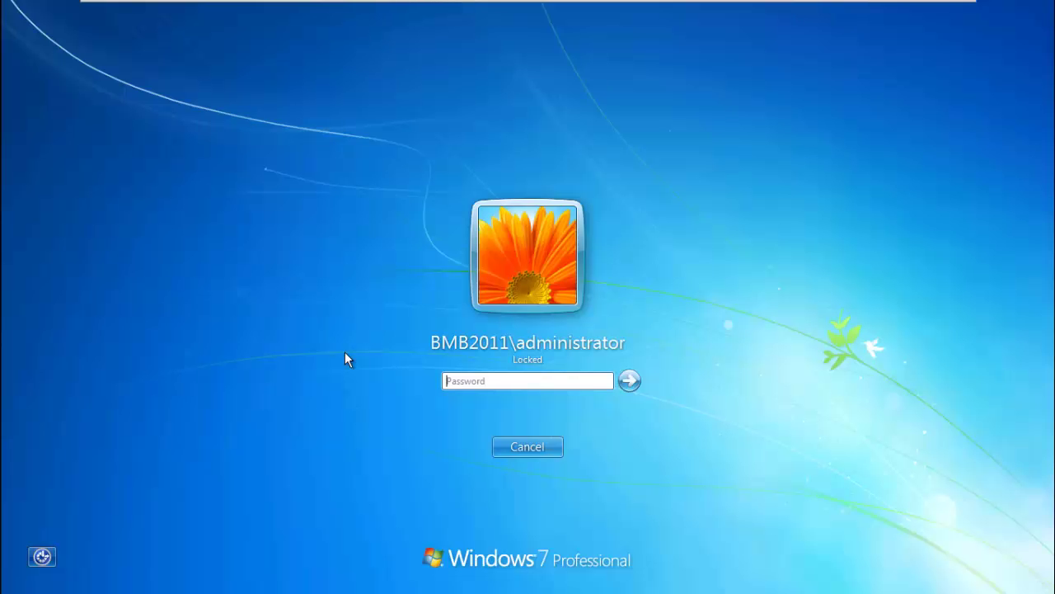
# - Enter the domain administrator's password at the Windows 7 logon screen, correcting a typo
pyautogui.write('passw')
pyautogui.press('BackSpace')
pyautogui.press('BackSpace')
pyautogui.press('BackSpace')
pyautogui.press('BackSpace')
pyautogui.press('BackSpace')
pyautogui.write('password12345')
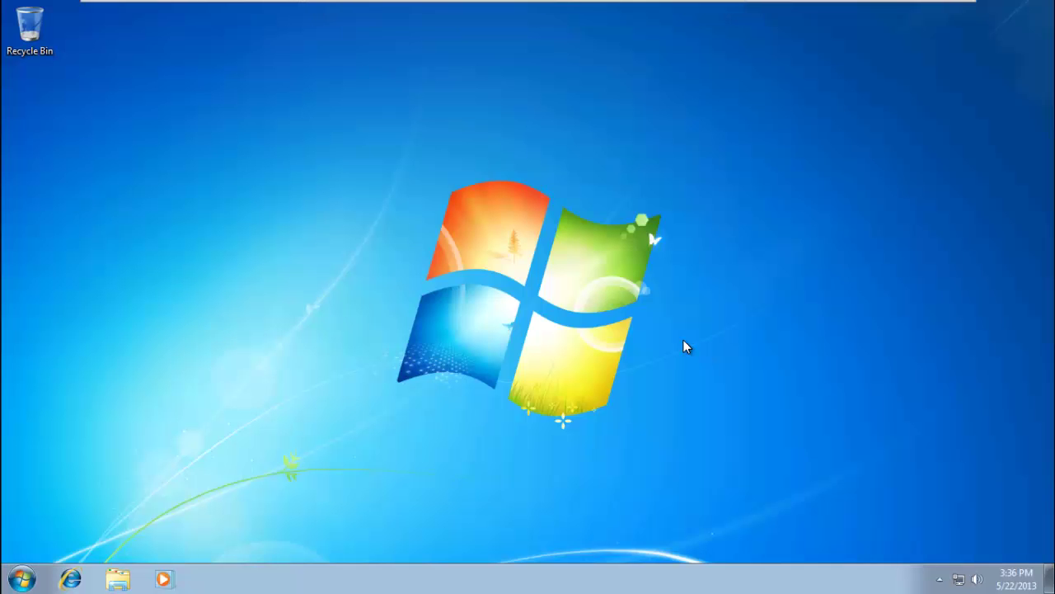
pyautogui.click(22, 578)
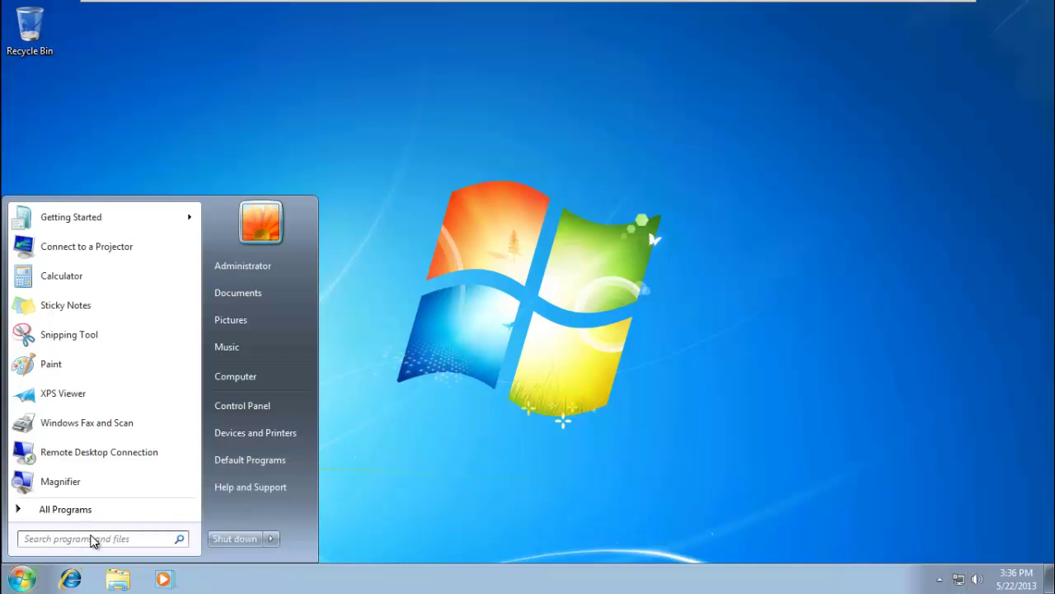
pyautogui.write('\\\\')
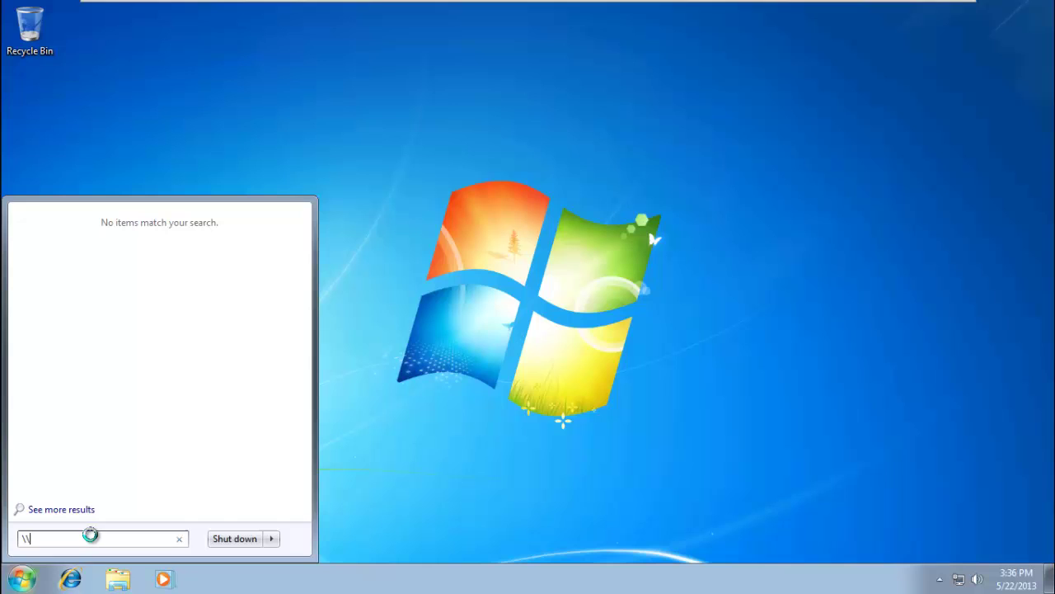
pyautogui.write('svr')
pyautogui.press('Return')
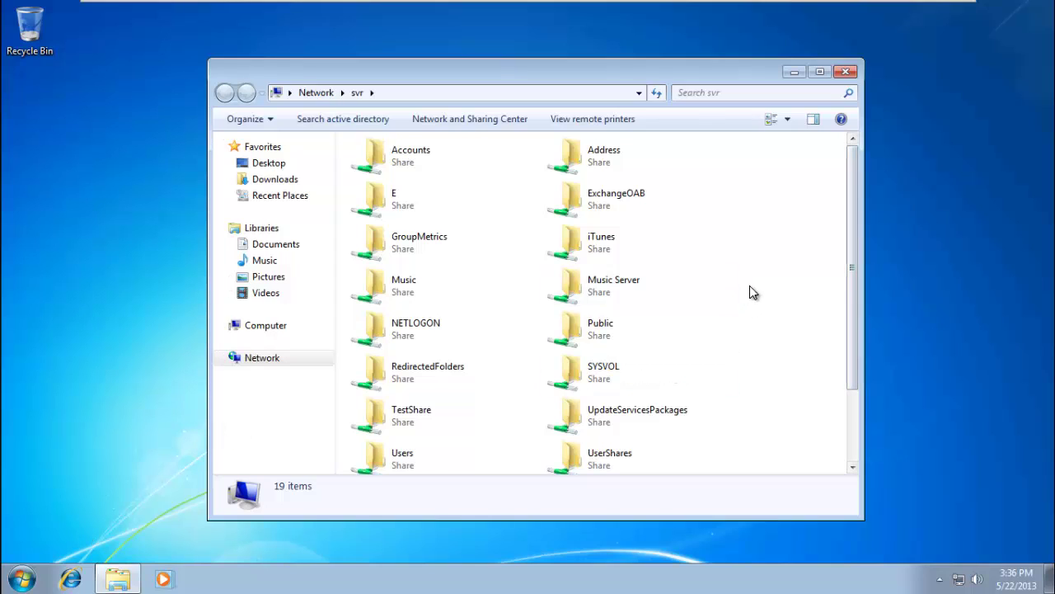
pyautogui.scroll(-2, 750, 287)
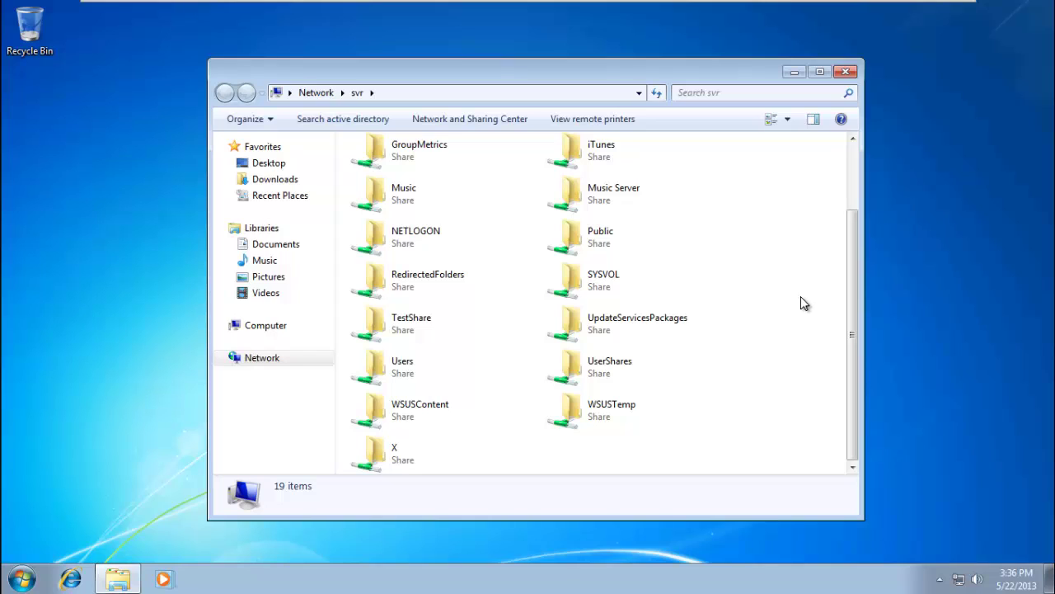
pyautogui.scroll(2, 804, 303)
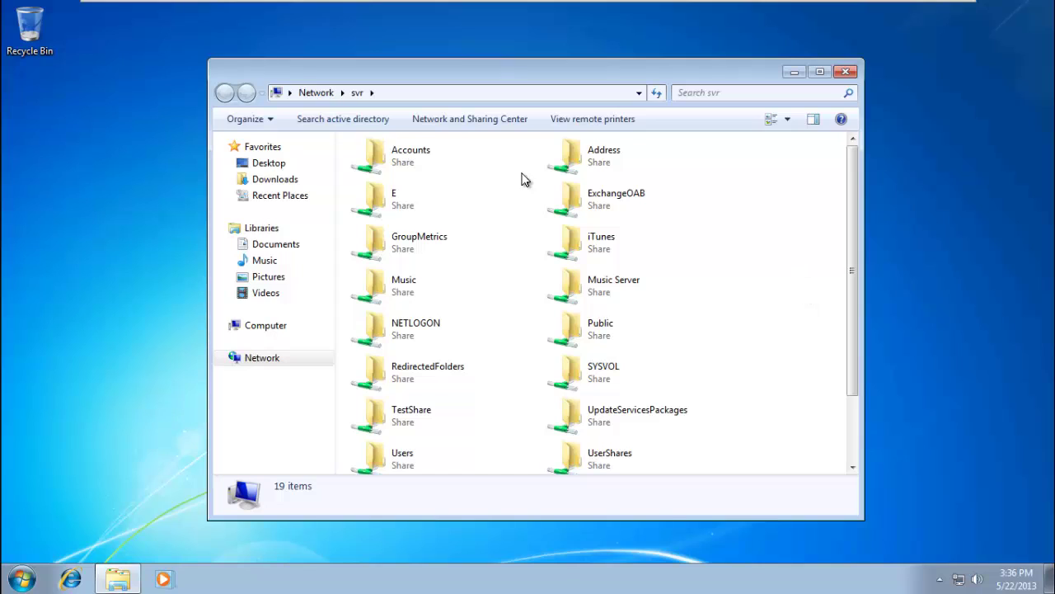
pyautogui.click(372, 158)
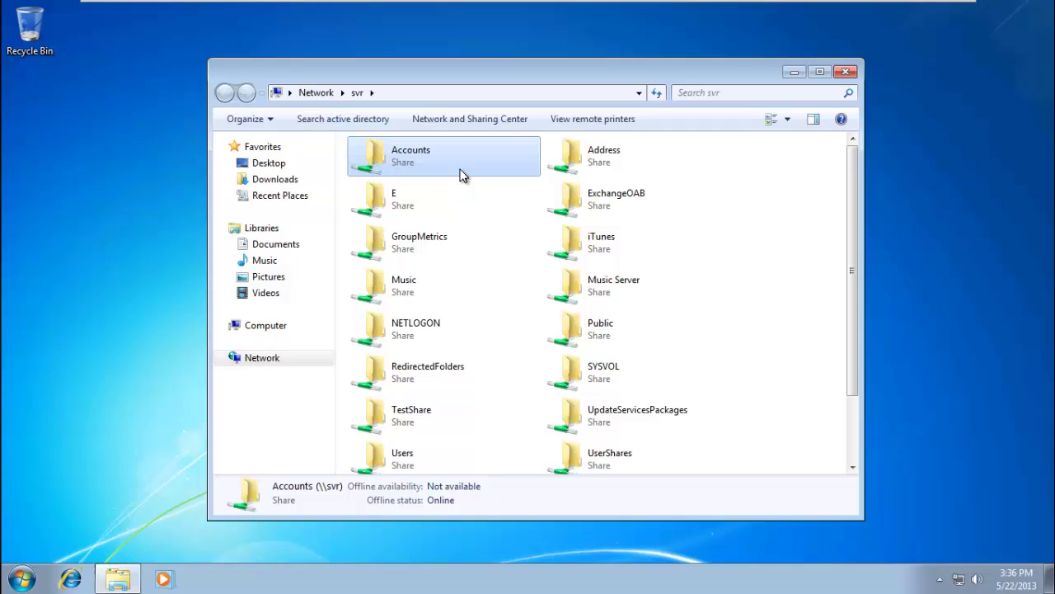
pyautogui.hotkey('alt', 'F4')
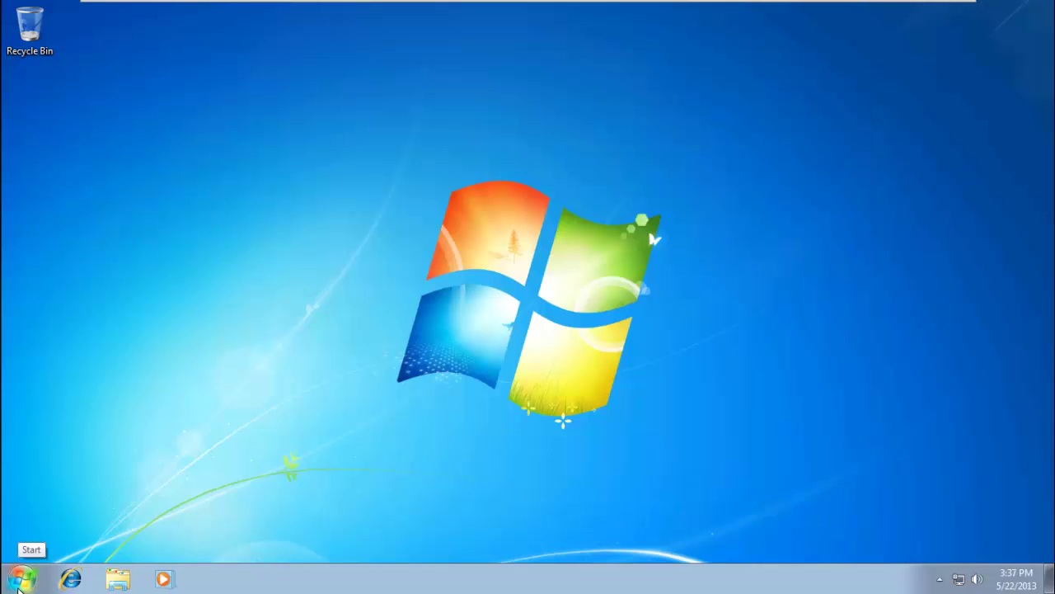
pyautogui.click(18, 587)
pyautogui.rightClick(294, 377)
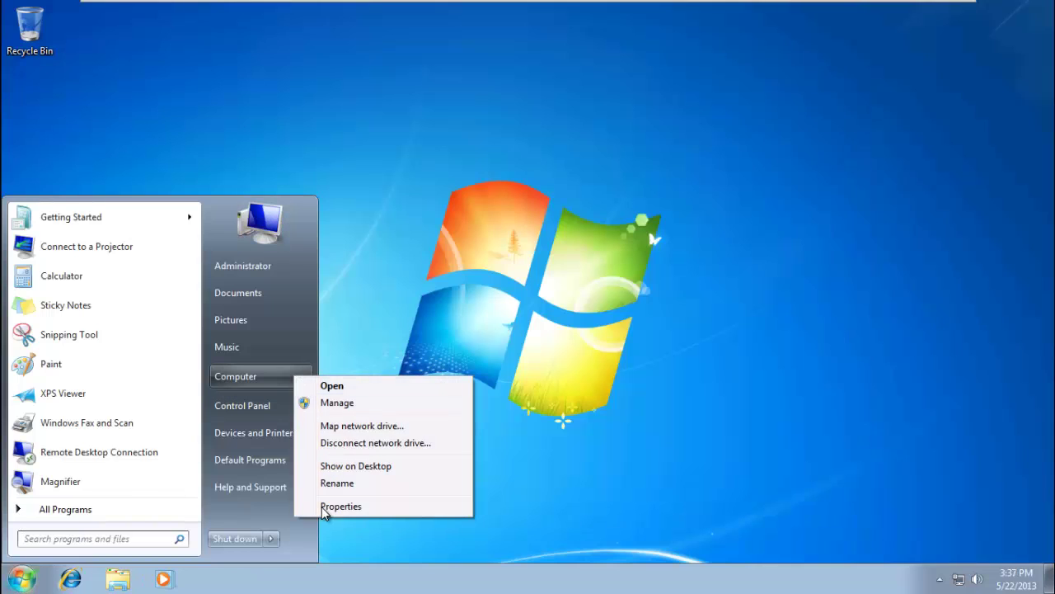
pyautogui.click(329, 506)
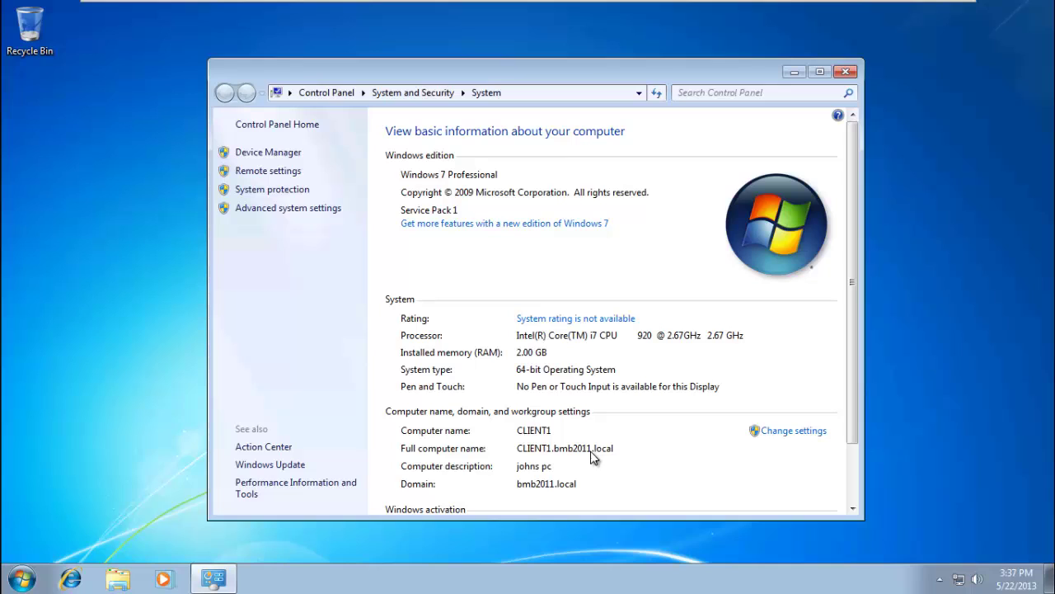
pyautogui.click(847, 73)
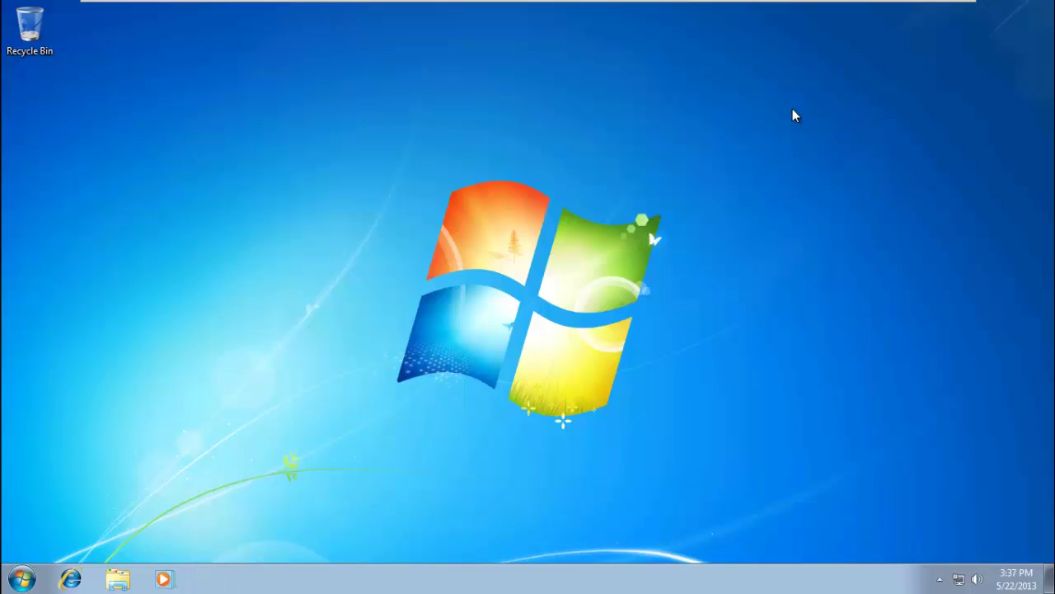